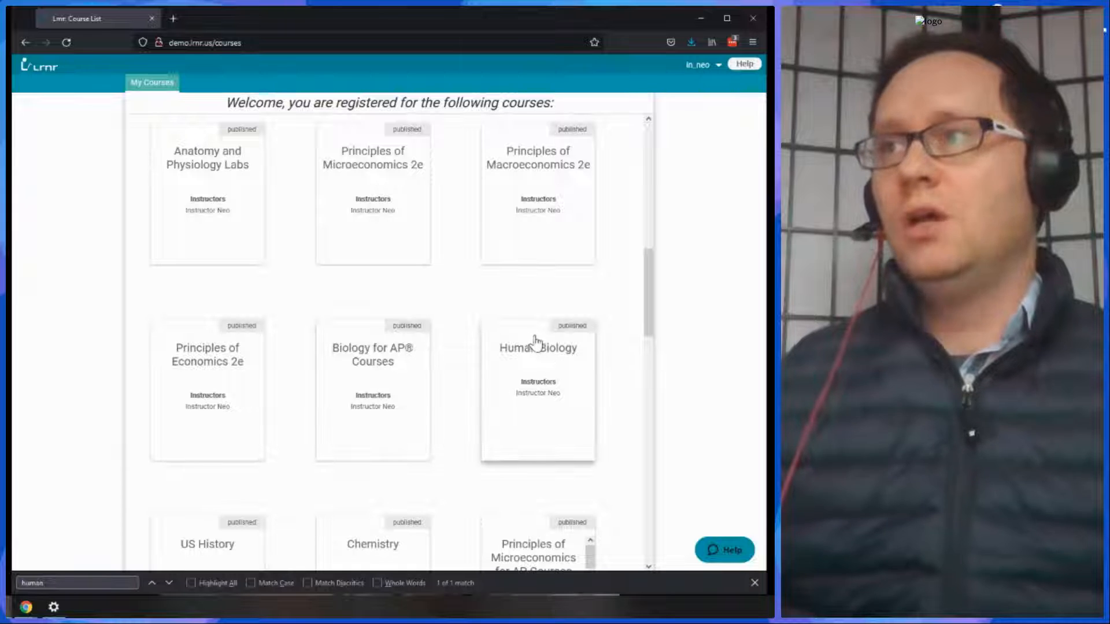
- Look through the registered courses and open the Human Biology course
scroll(522, 368, up, 10)
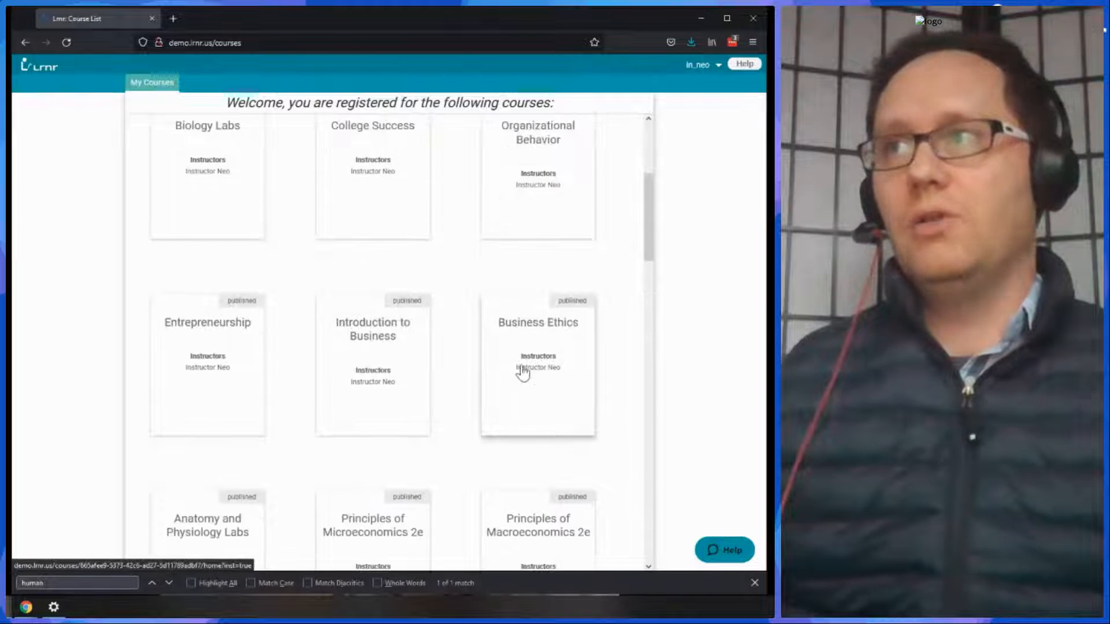
scroll(524, 368, down, 15)
scroll(523, 367, down, 12)
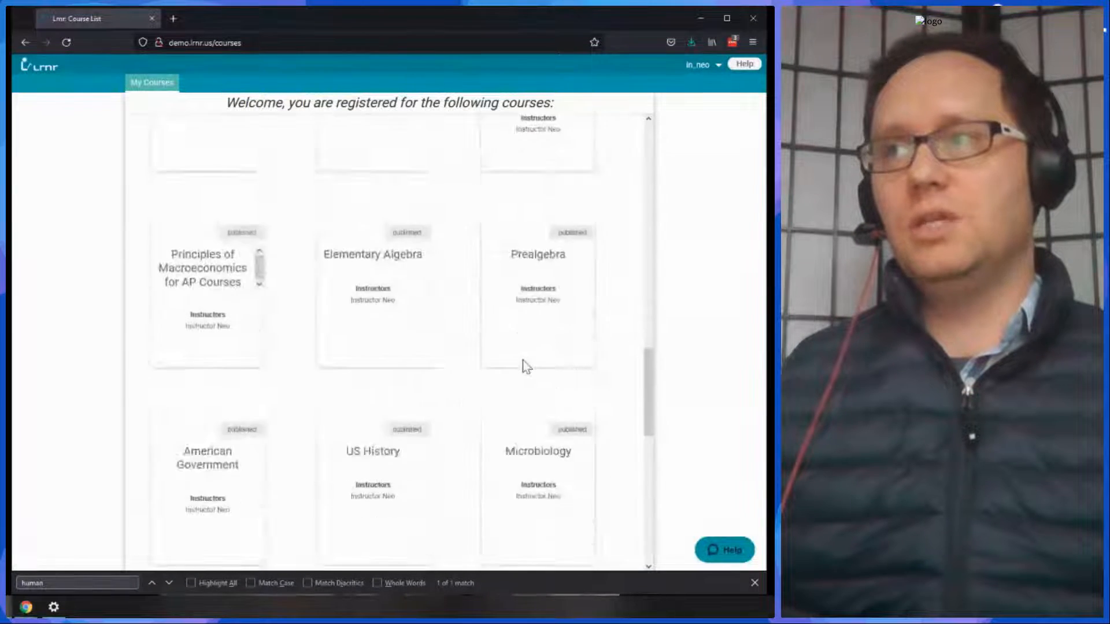
scroll(524, 364, down, 2)
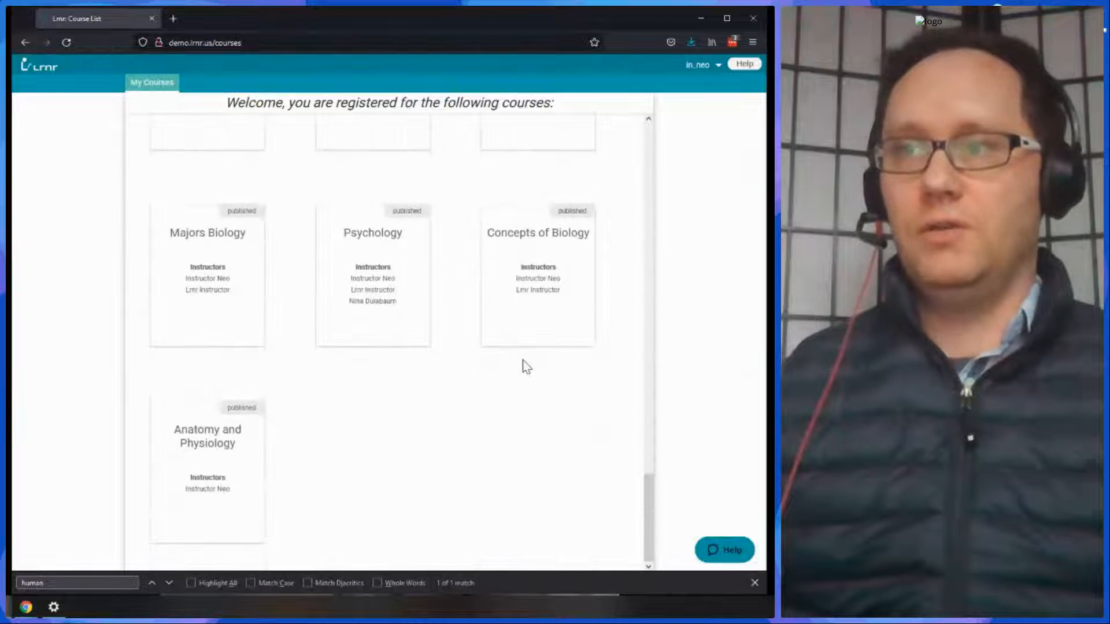
scroll(523, 366, up, 15)
scroll(524, 366, up, 2)
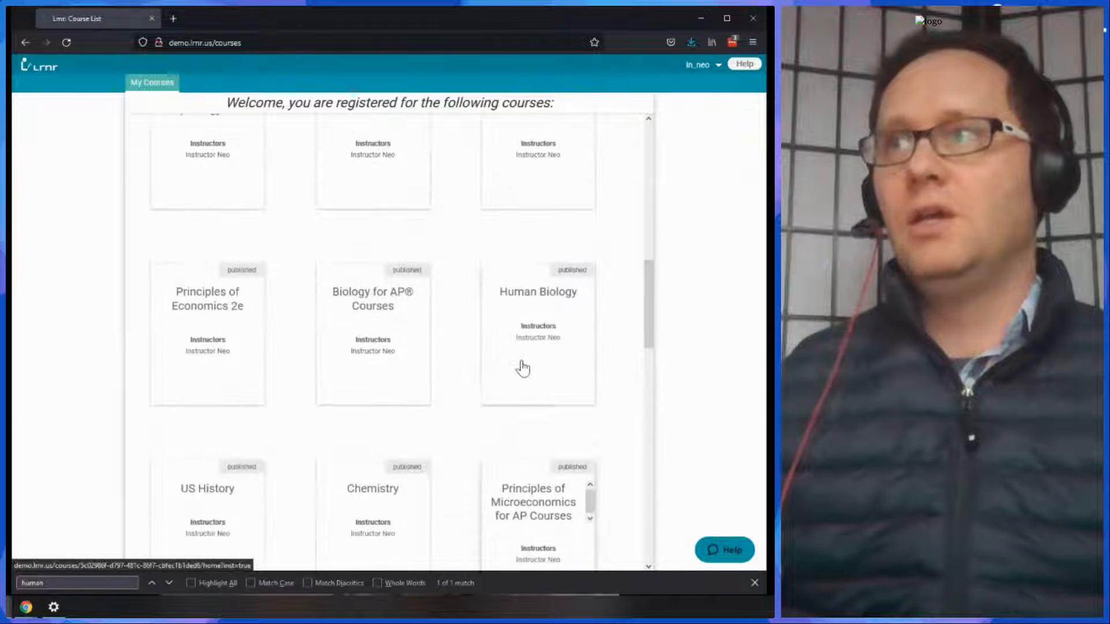
scroll(523, 368, up, 1)
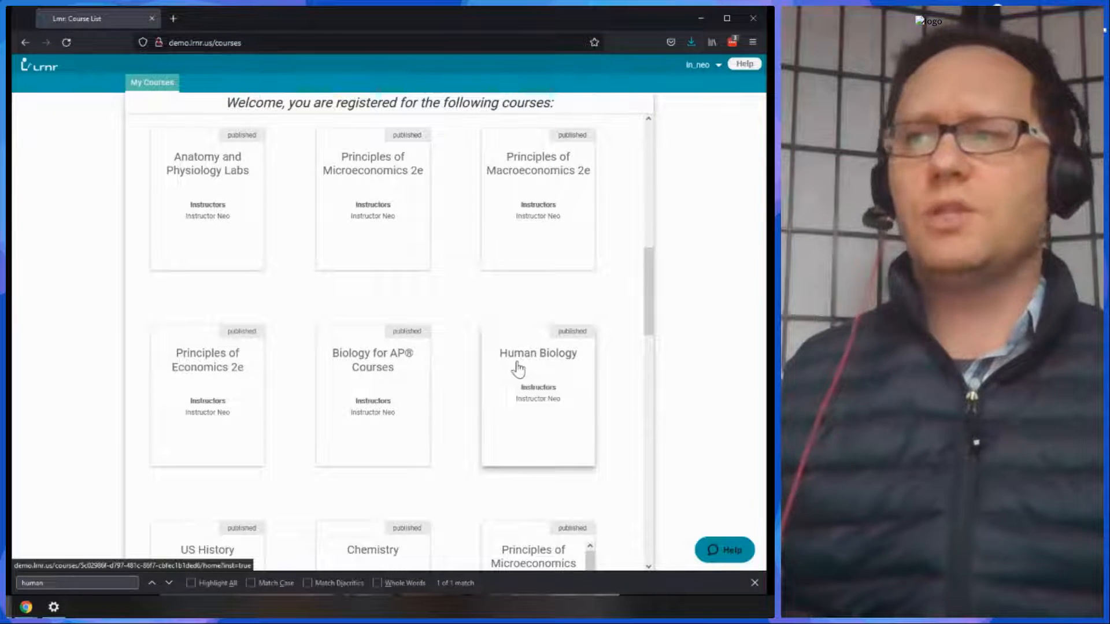
click(519, 368)
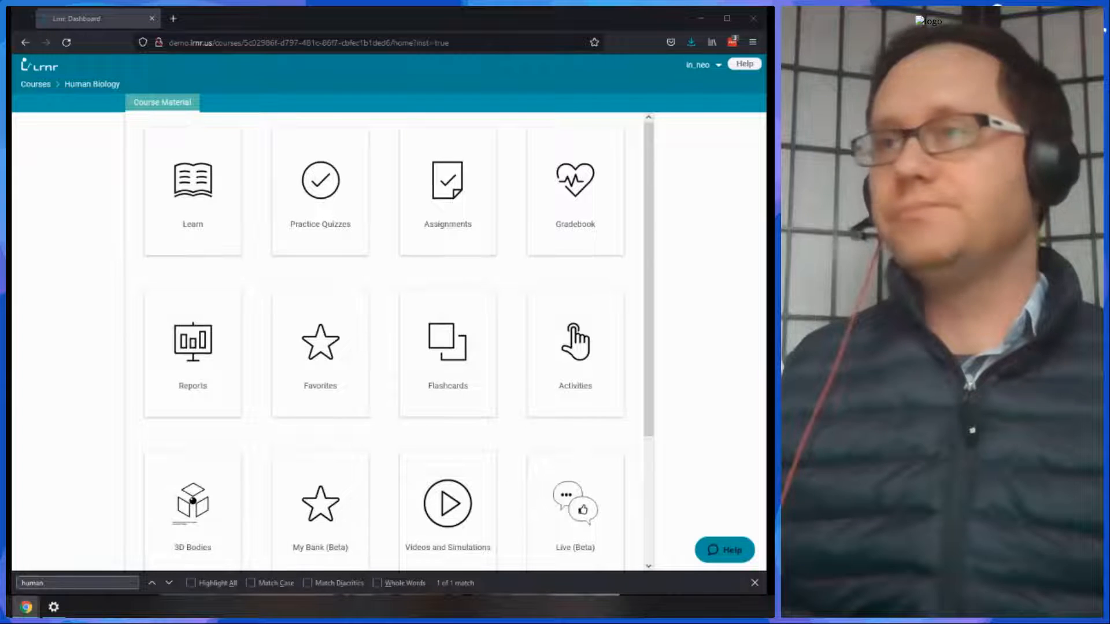
- Open the course's Learn material and go to the An Overview of Blood section in the BLOOD chapter
click(207, 217)
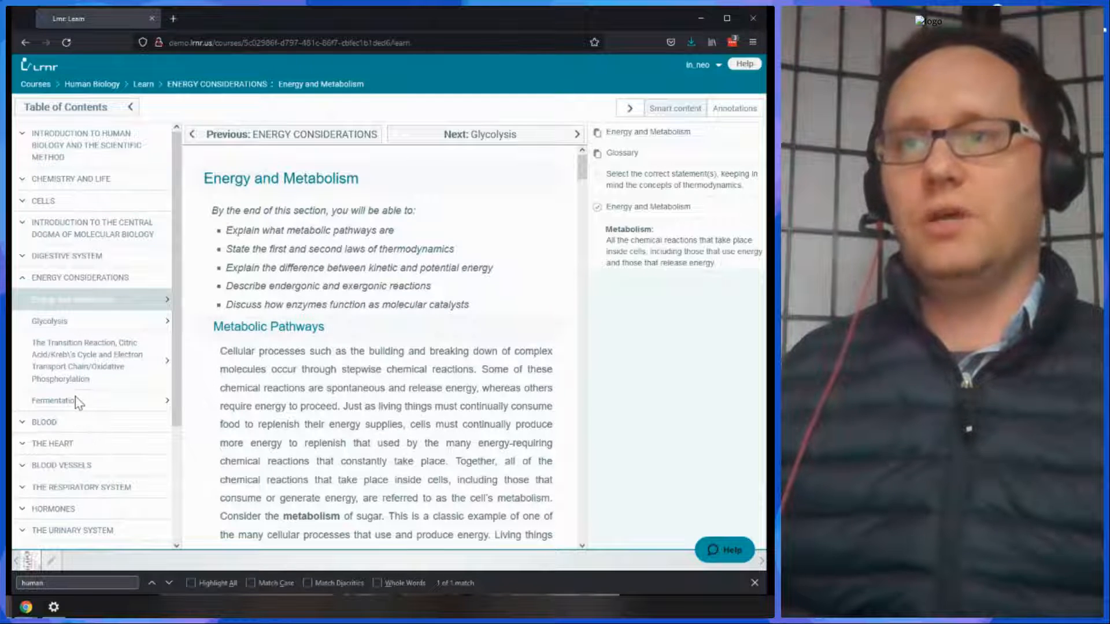
click(46, 424)
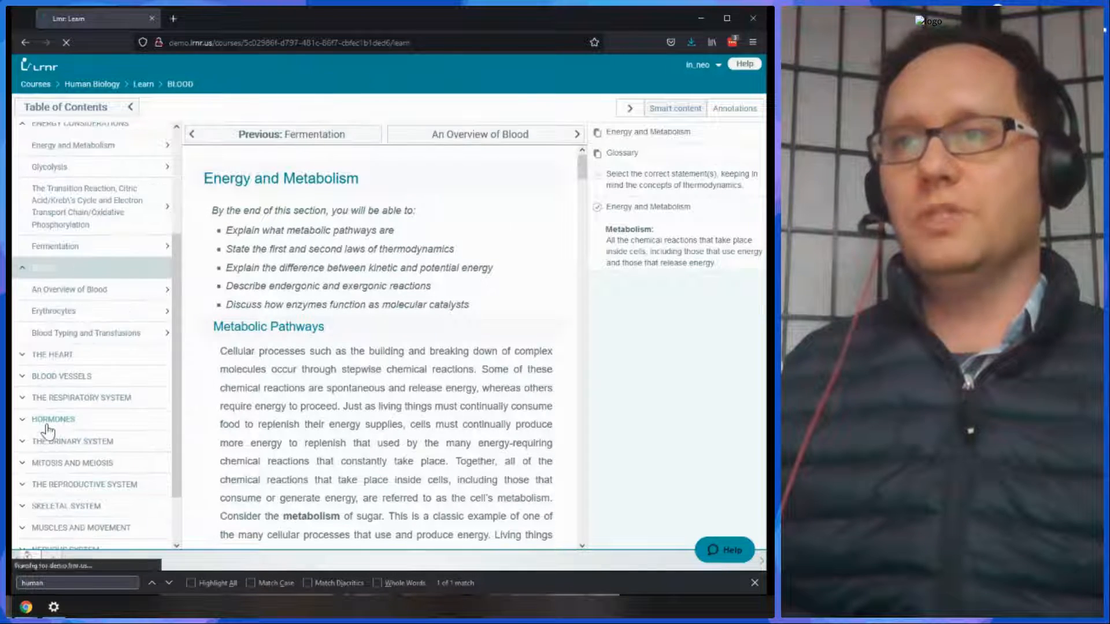
mouse_move(493, 352)
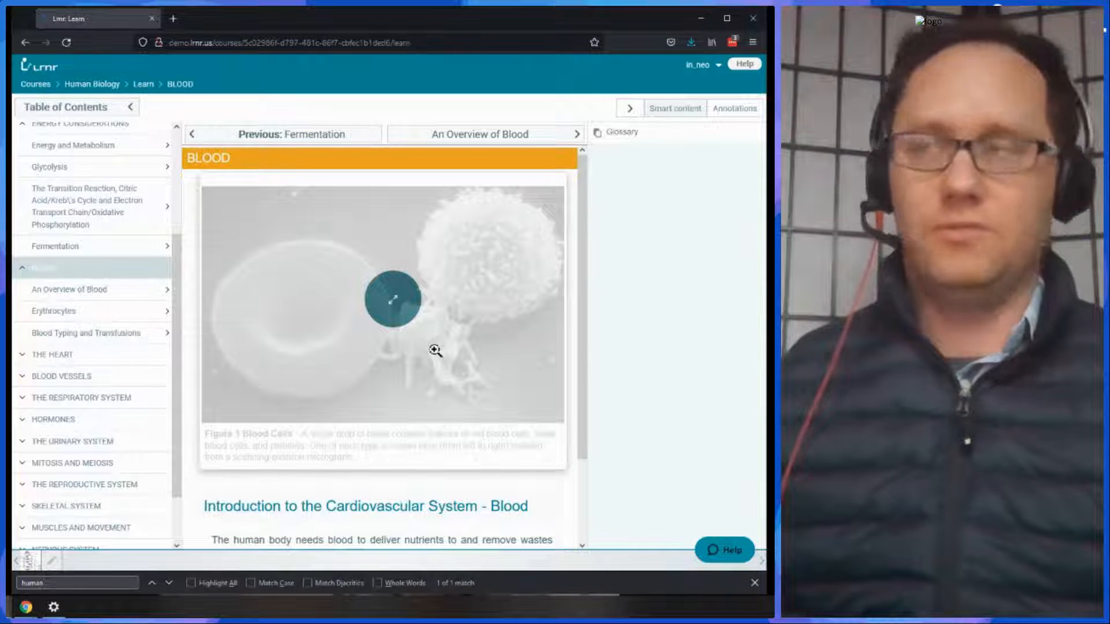
scroll(451, 370, down, 2)
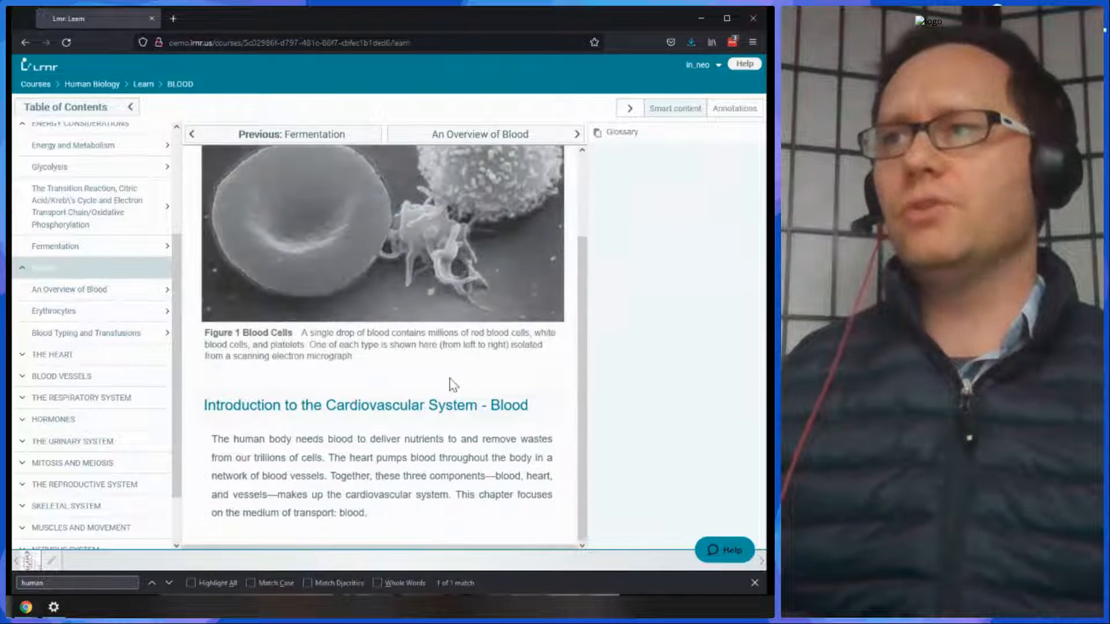
click(86, 291)
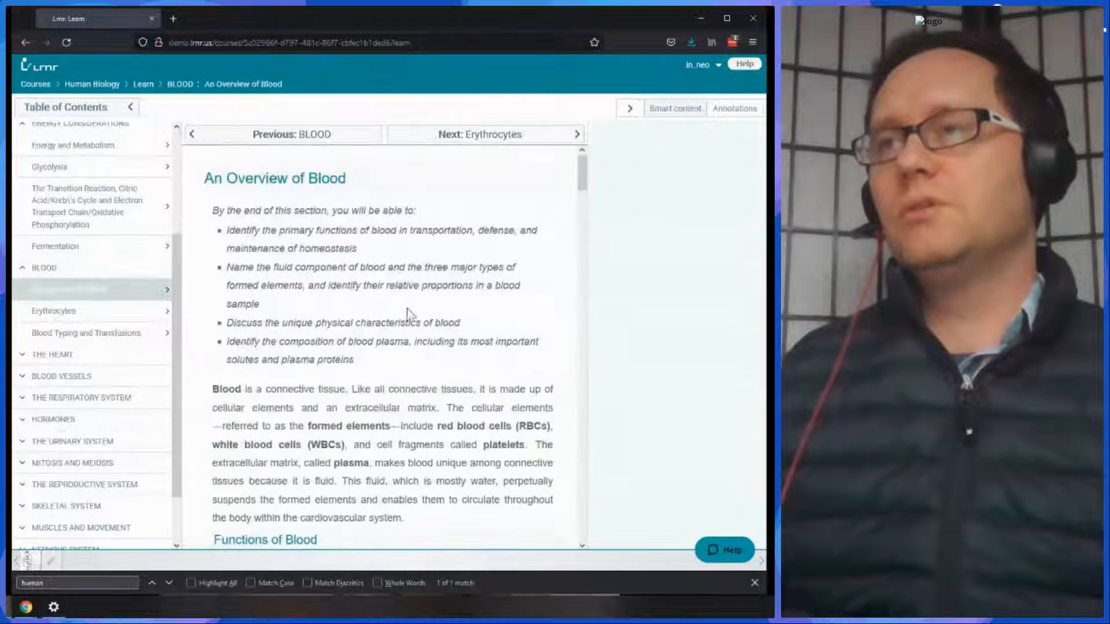
- Review the section and open its drag-and-drop activity on general characteristics of blood, returning to the reading
scroll(416, 324, down, 4)
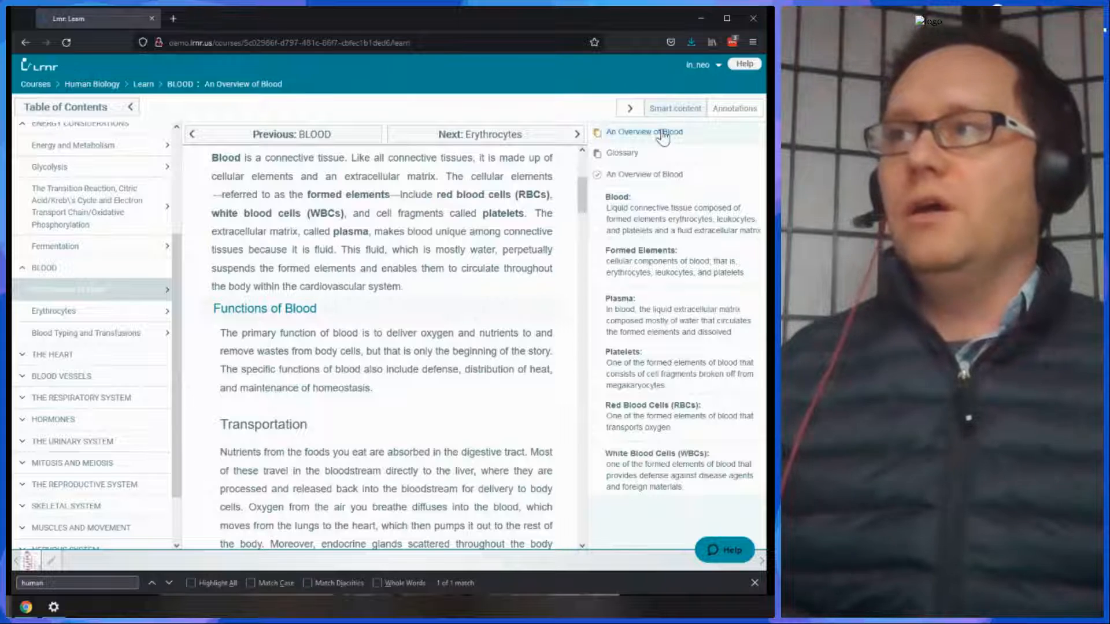
scroll(485, 289, down, 15)
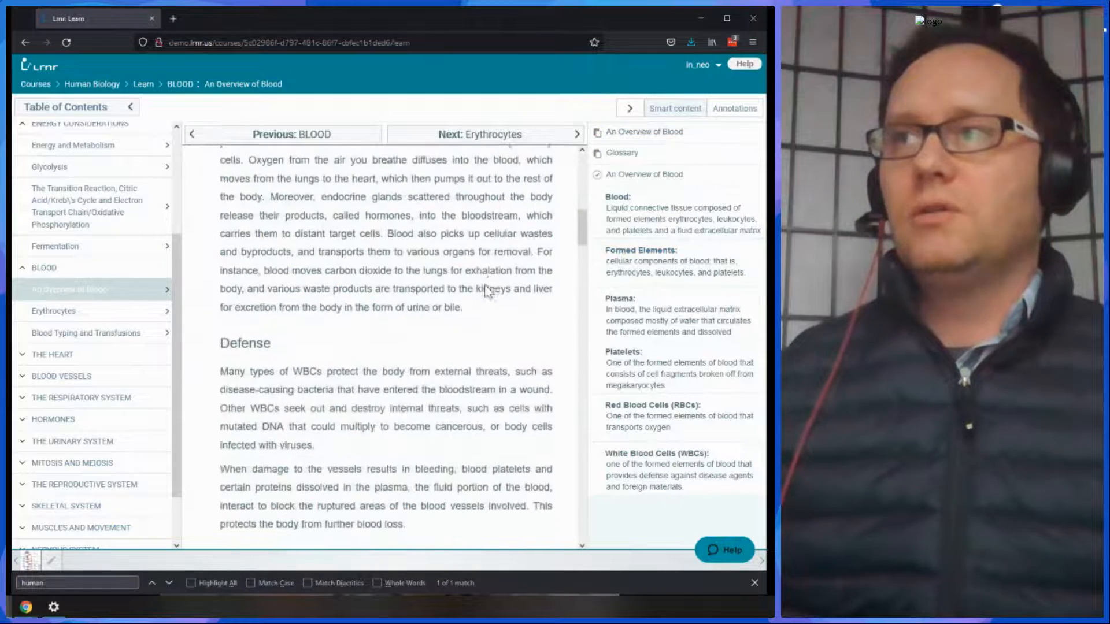
scroll(484, 289, down, 10)
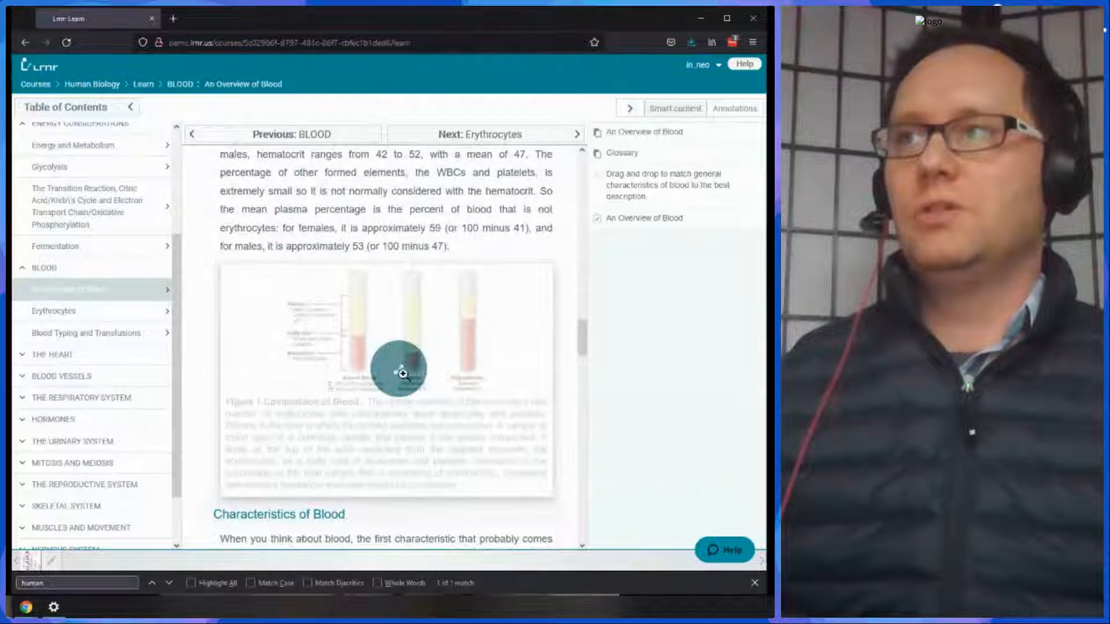
click(650, 191)
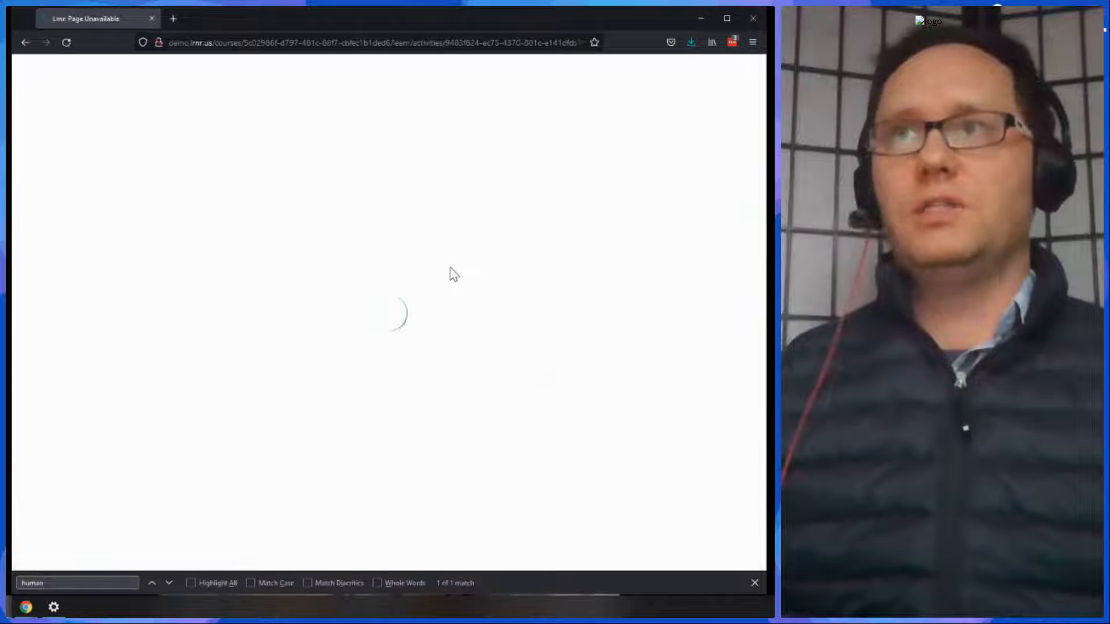
click(25, 43)
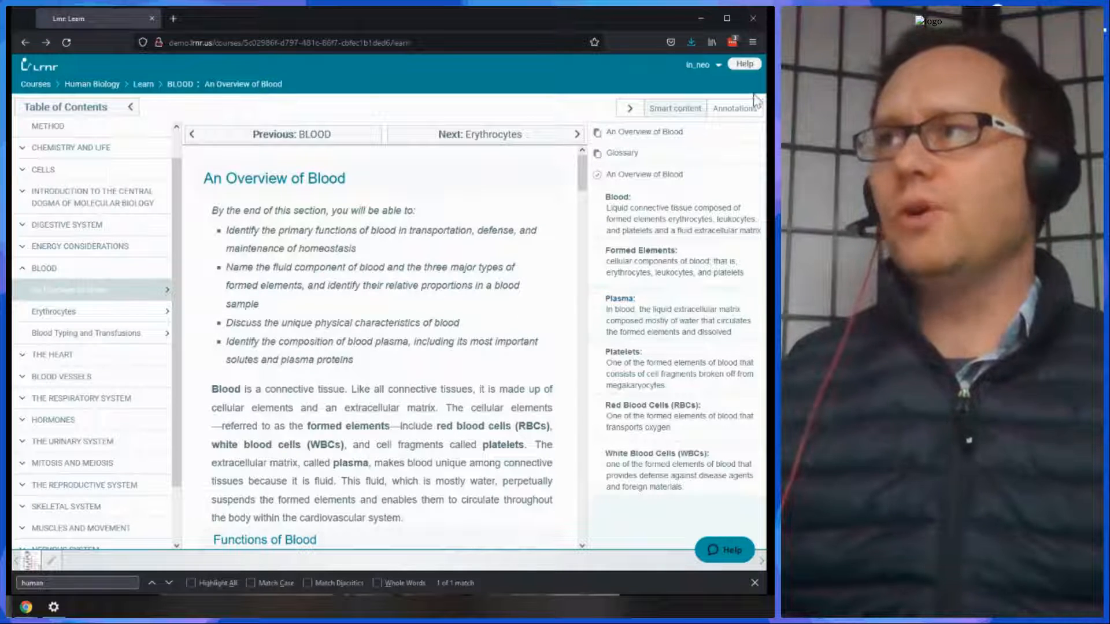
- Bookmark the passage from "Blood is a connective tissue" through "platelets" and go to it from the section's annotations
drag(214, 386, 523, 445)
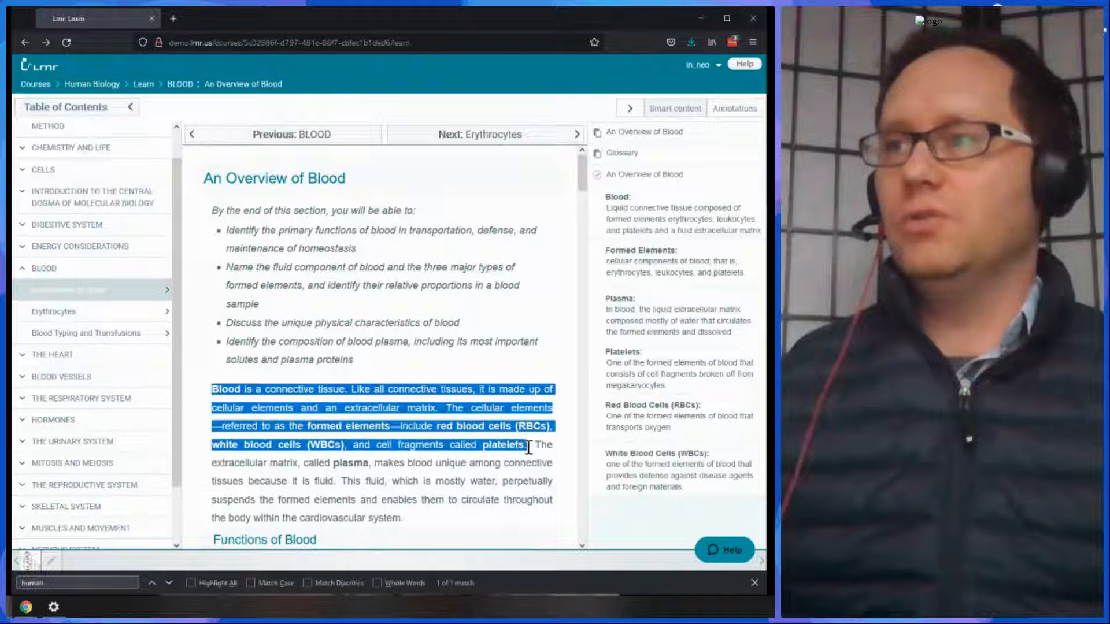
mouse_move(333, 408)
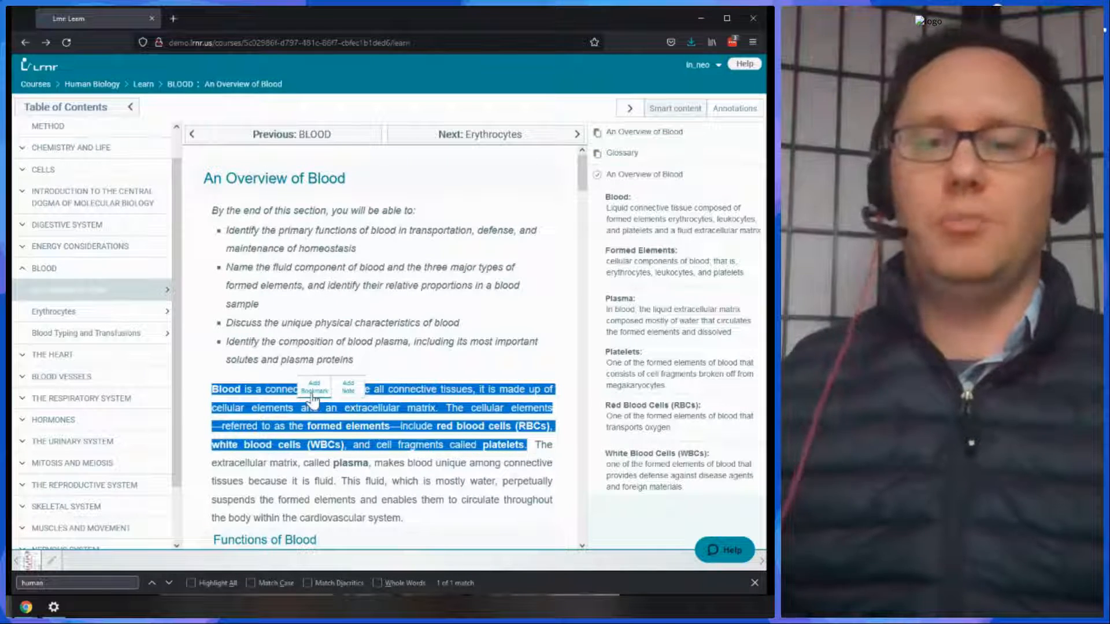
click(314, 392)
click(397, 382)
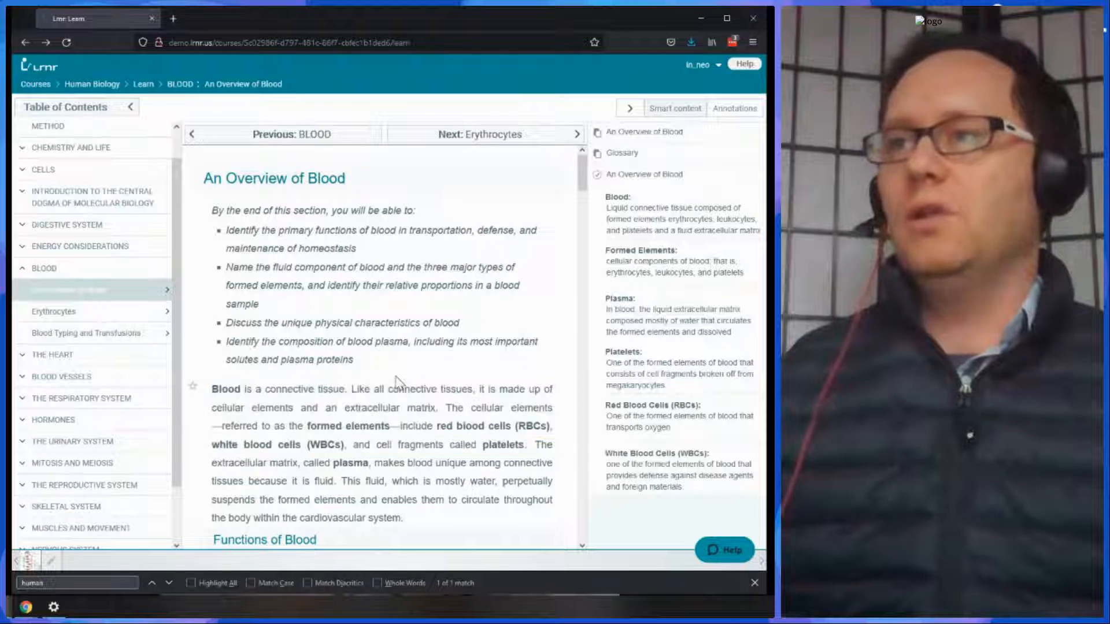
click(734, 108)
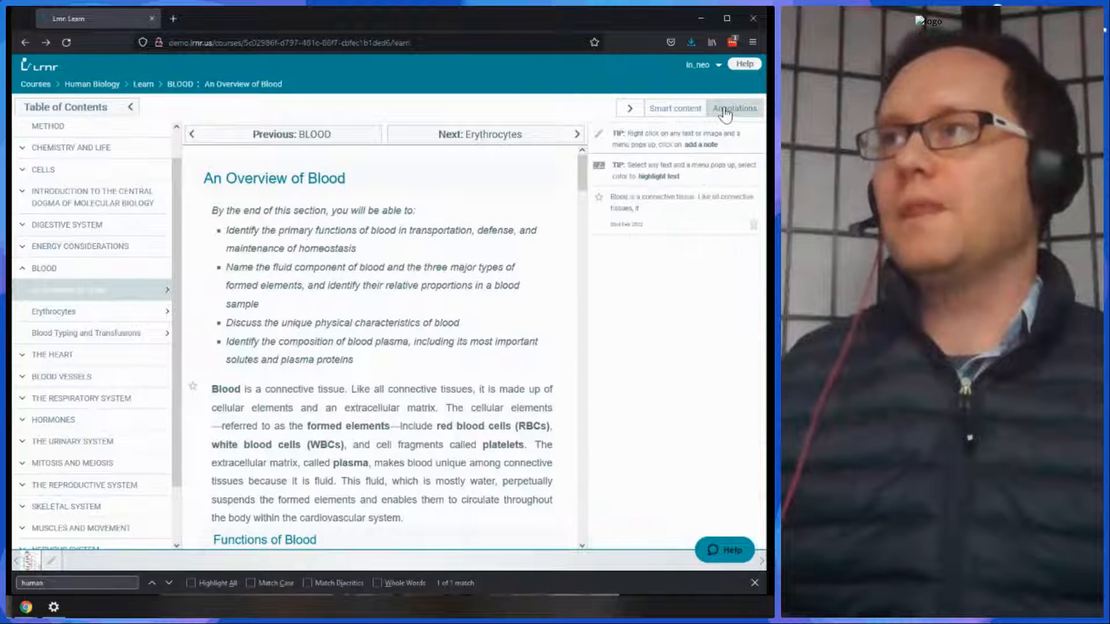
click(636, 219)
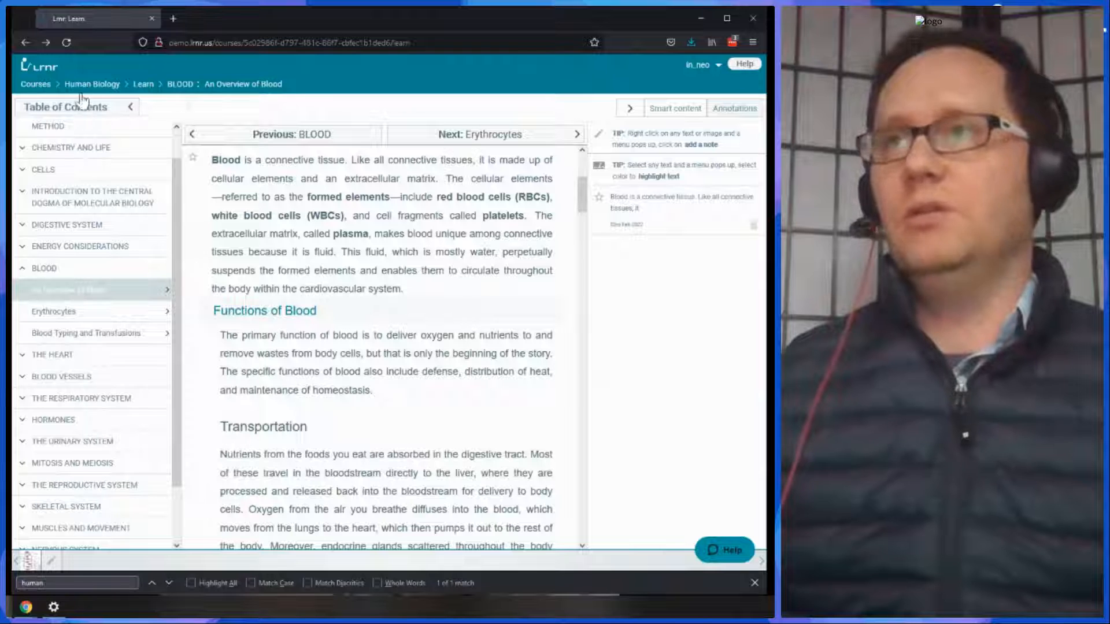
- Start creating a new Homework assignment from the Human Biology course's assignments page
click(112, 87)
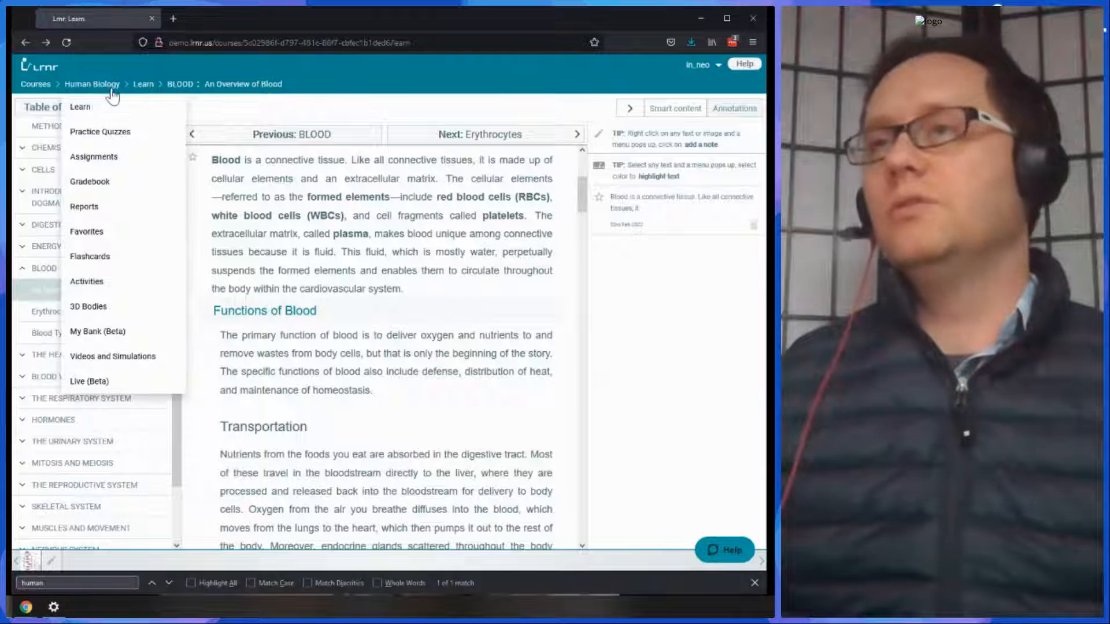
click(99, 166)
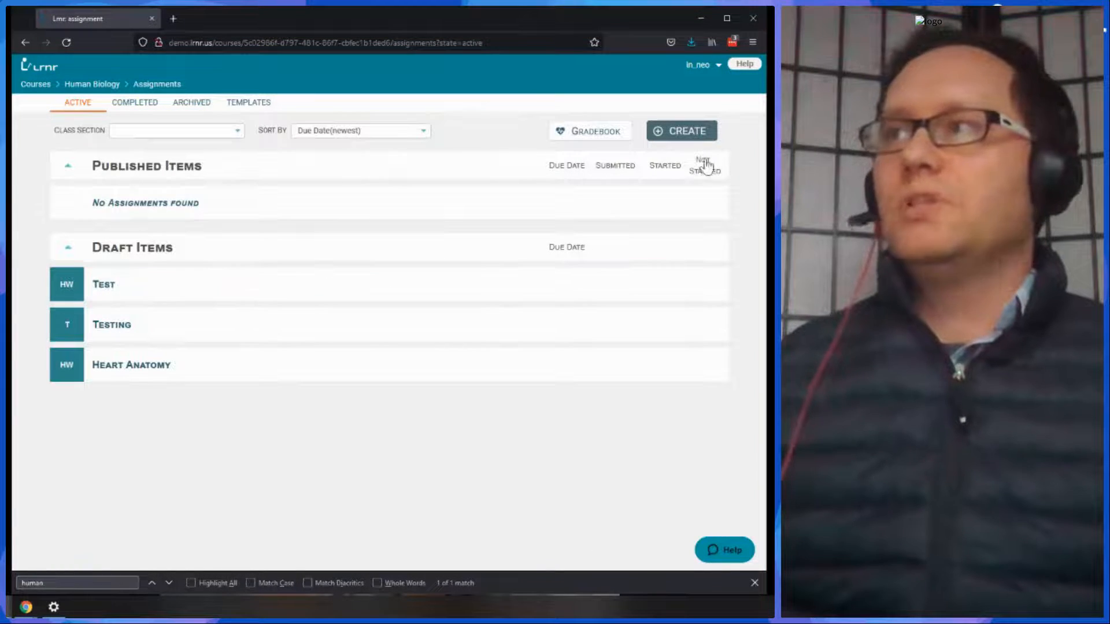
click(684, 137)
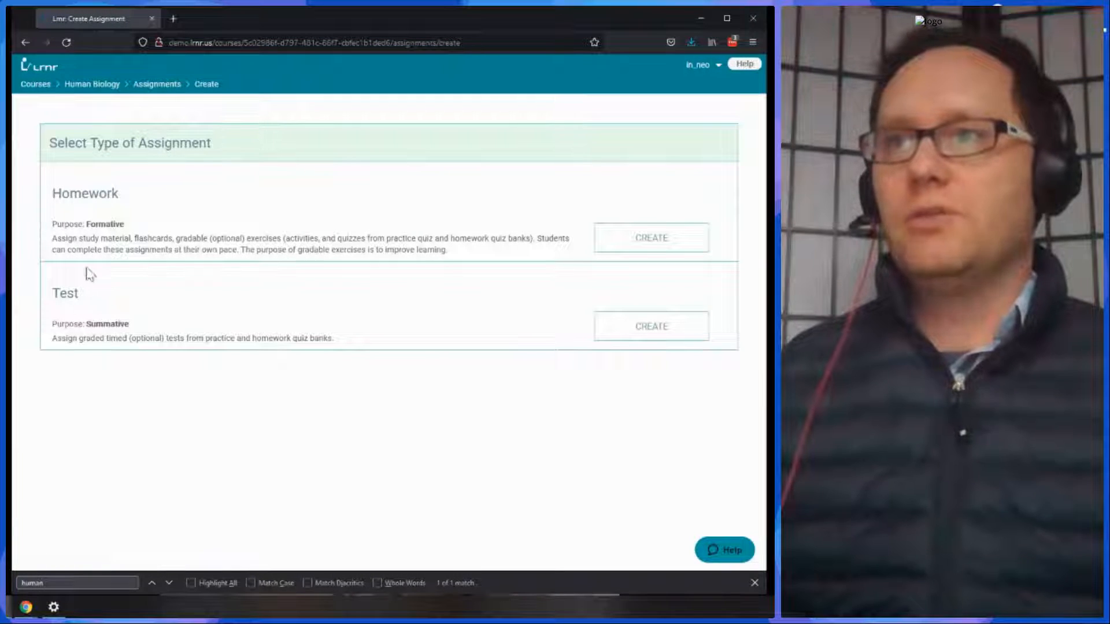
drag(70, 218, 144, 224)
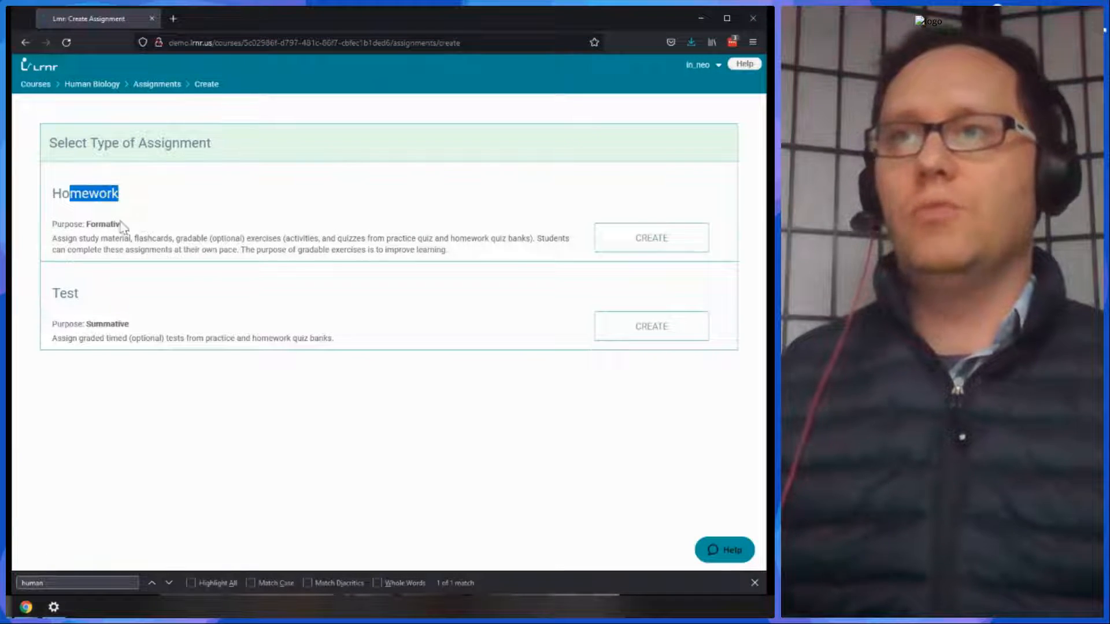
click(121, 226)
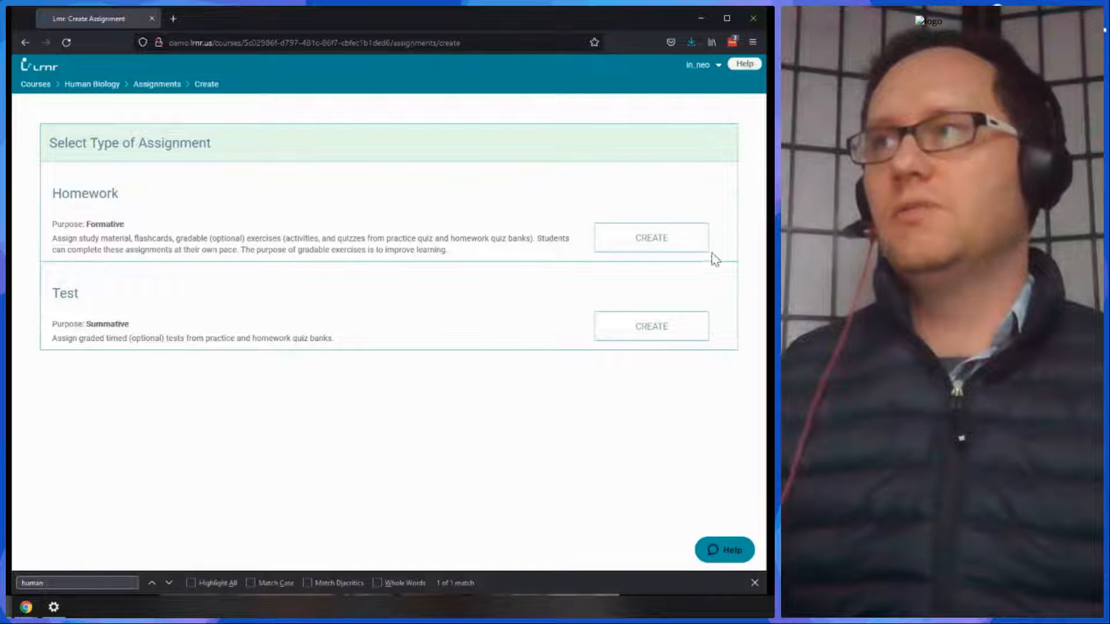
click(662, 240)
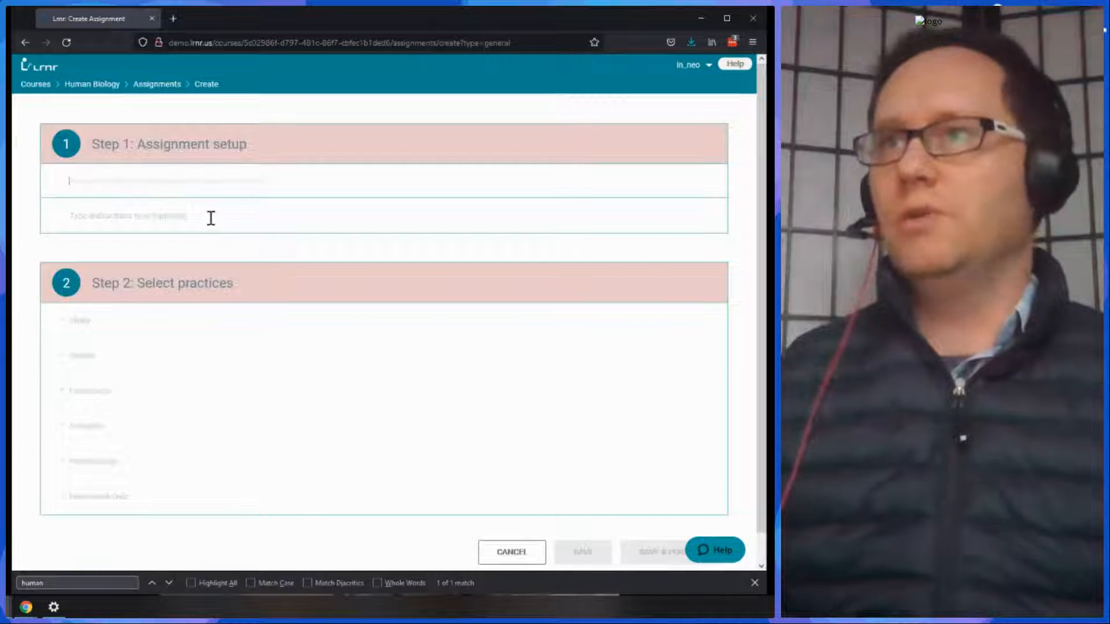
- Name the homework assignment "Test" and open its optional instructions for editing
click(150, 187)
text(Test)
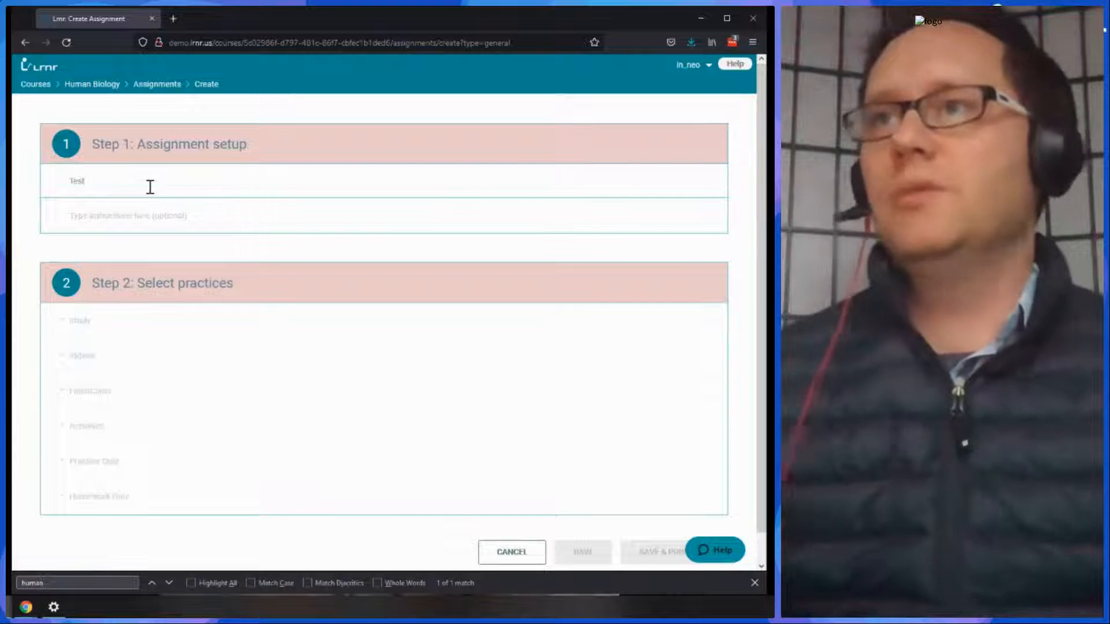
click(137, 220)
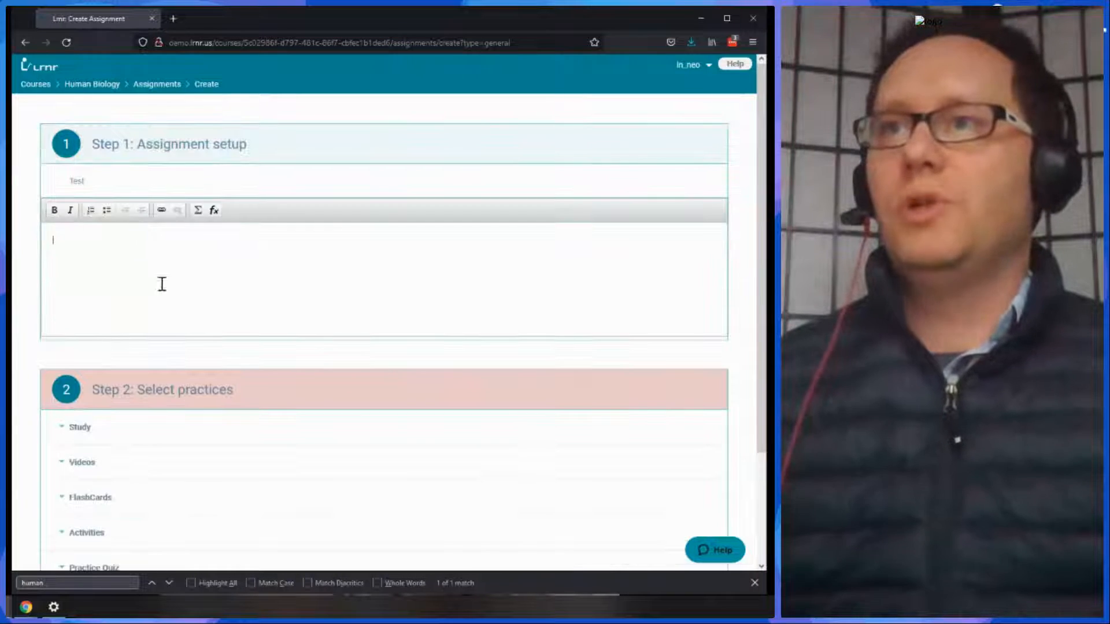
- Add the INTRODUCTION TO HUMAN BIOLOGY AND THE SCIENTIFIC METHOD chapter as Study material and look through the other chapters
scroll(265, 307, down, 2)
click(90, 314)
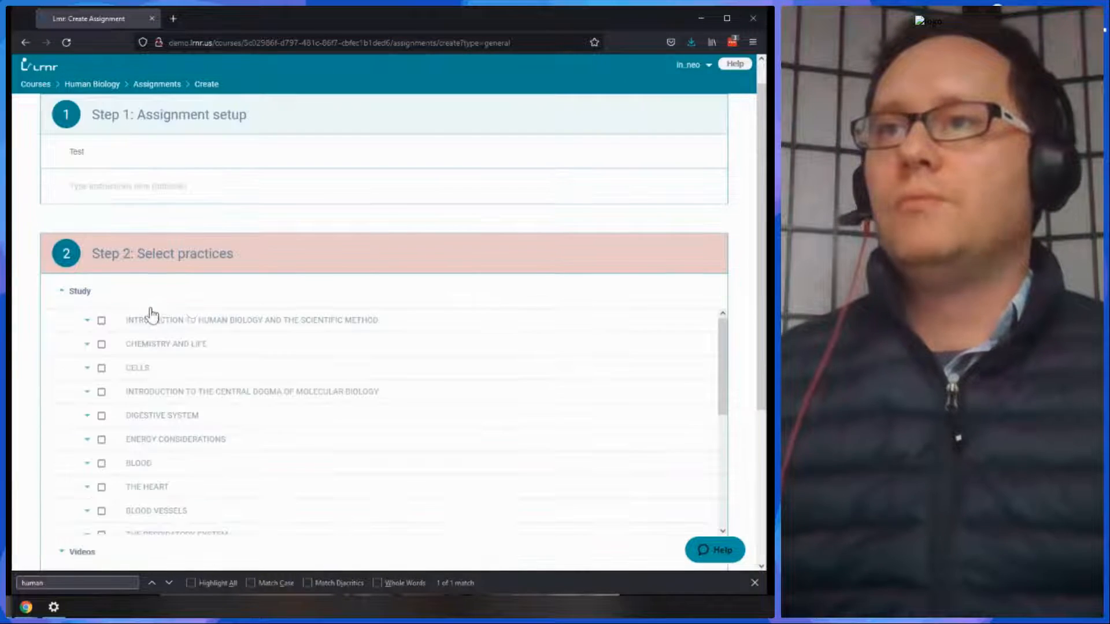
scroll(278, 311, down, 2)
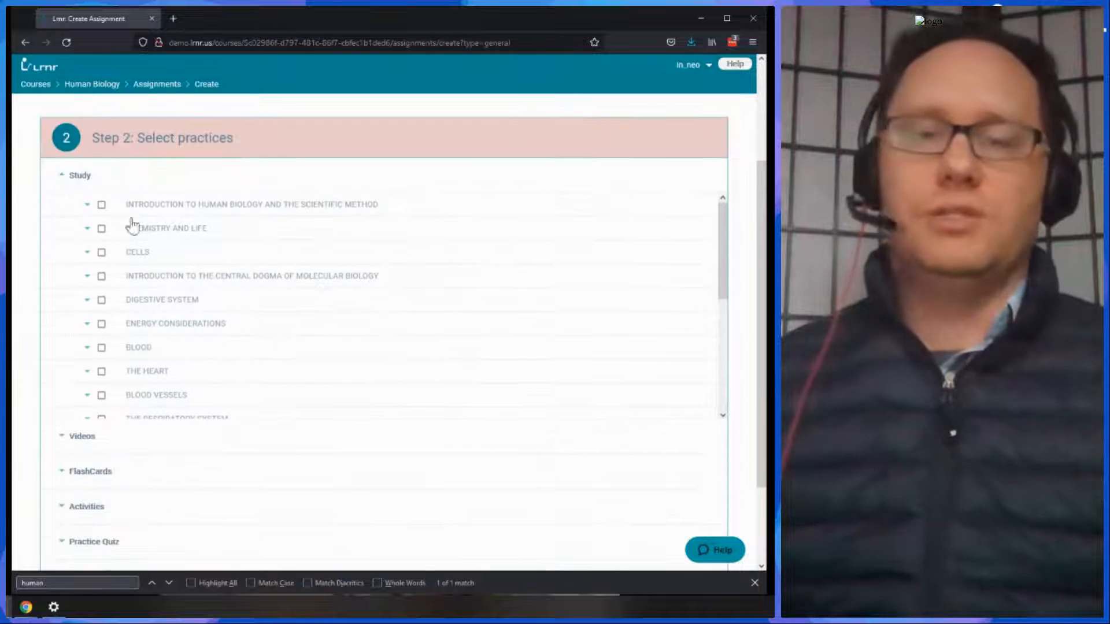
click(102, 205)
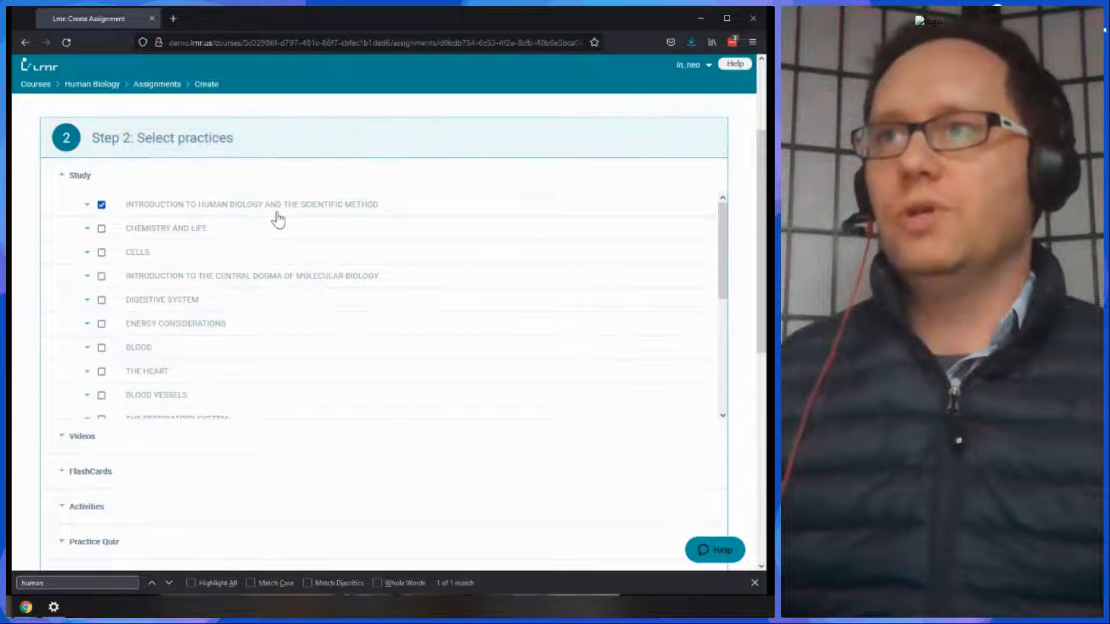
scroll(339, 233, down, 2)
scroll(310, 227, up, 2)
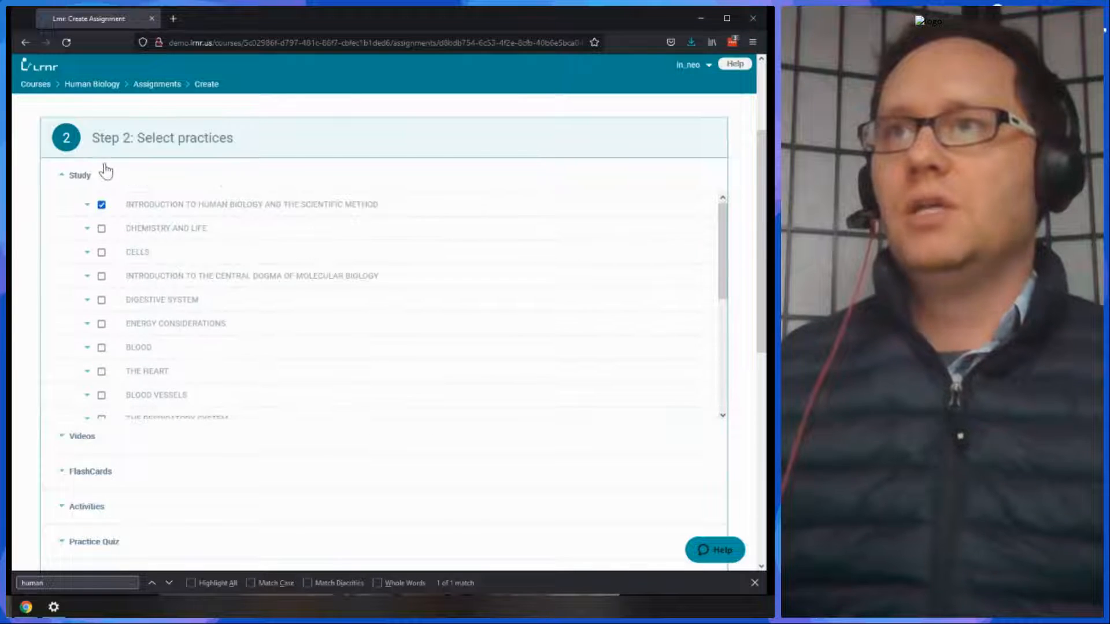
scroll(219, 403, down, 3)
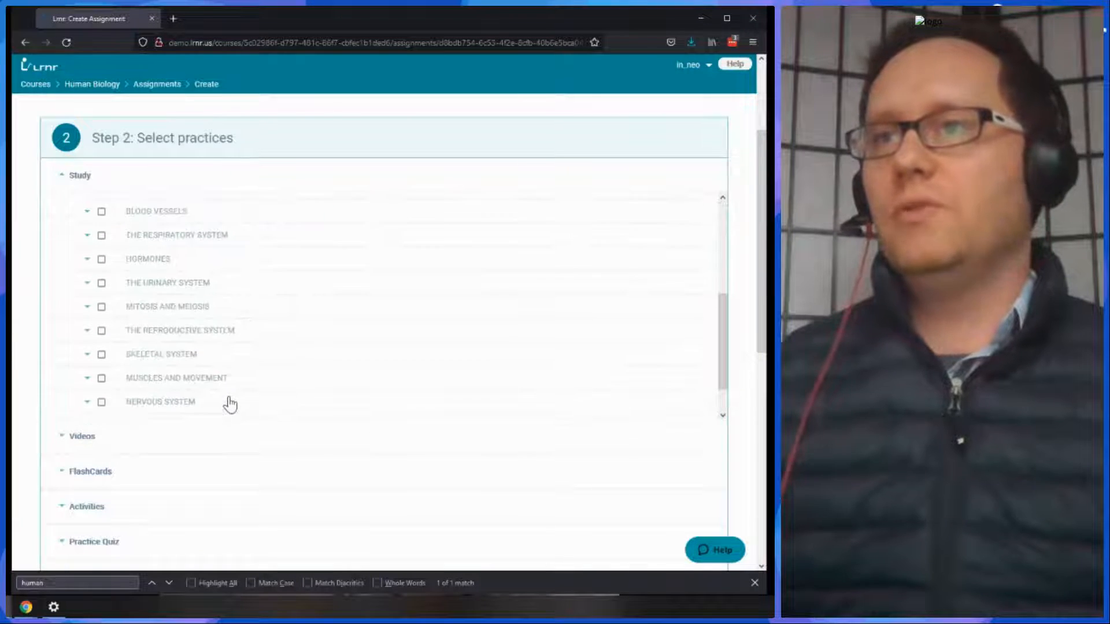
scroll(184, 370, up, 3)
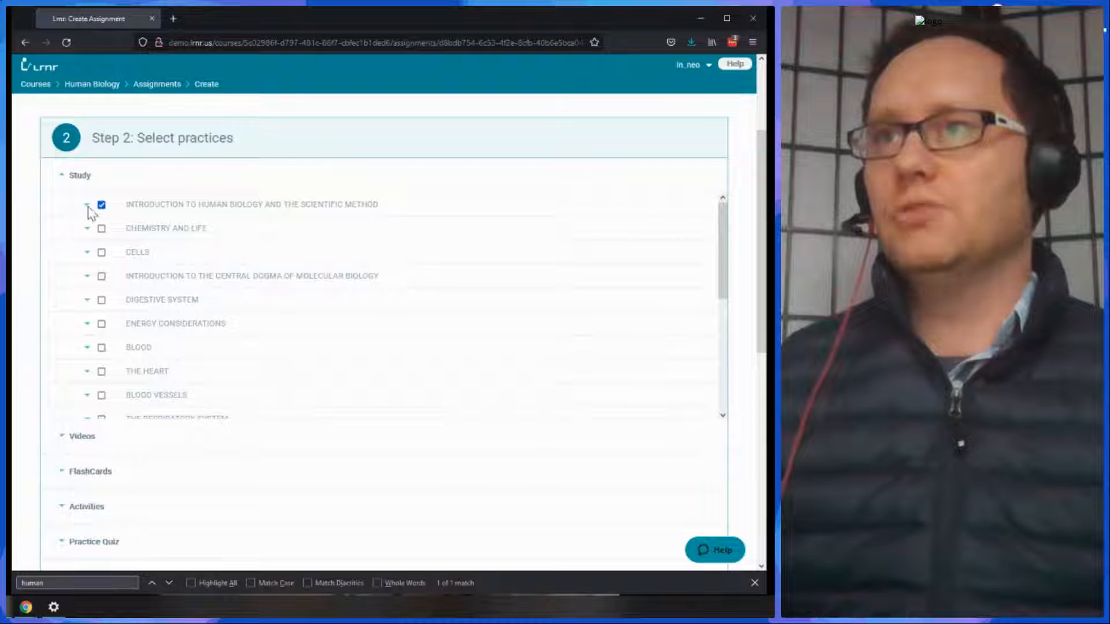
- Expand the INTRODUCTION TO HUMAN BIOLOGY AND THE SCIENTIFIC METHOD chapter and look over its sections, the other practice types and the selected content
click(125, 207)
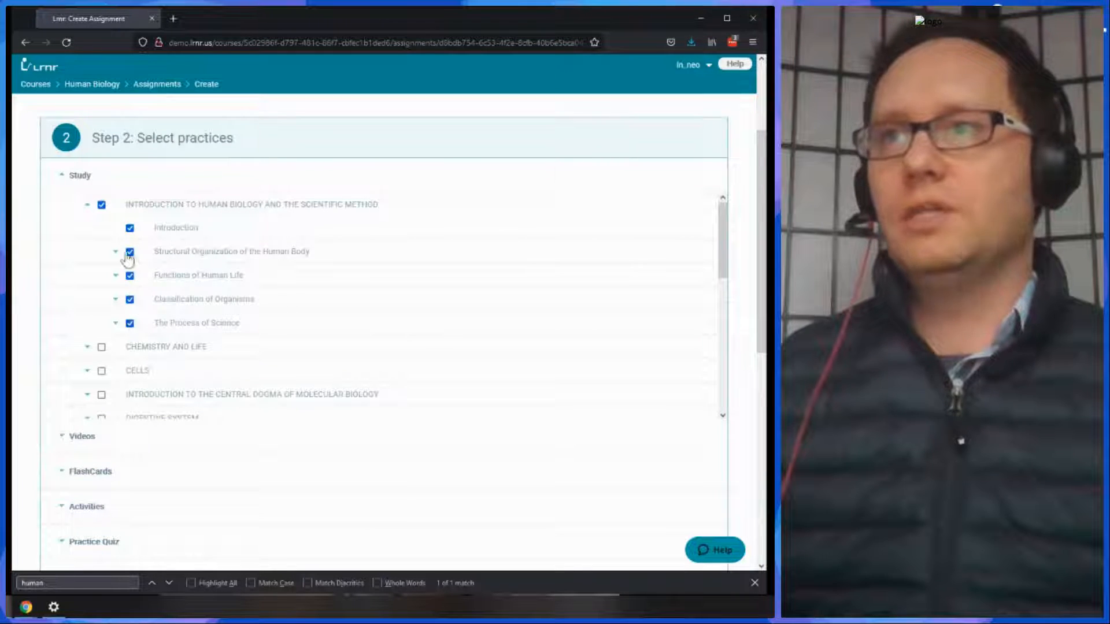
scroll(196, 313, down, 2)
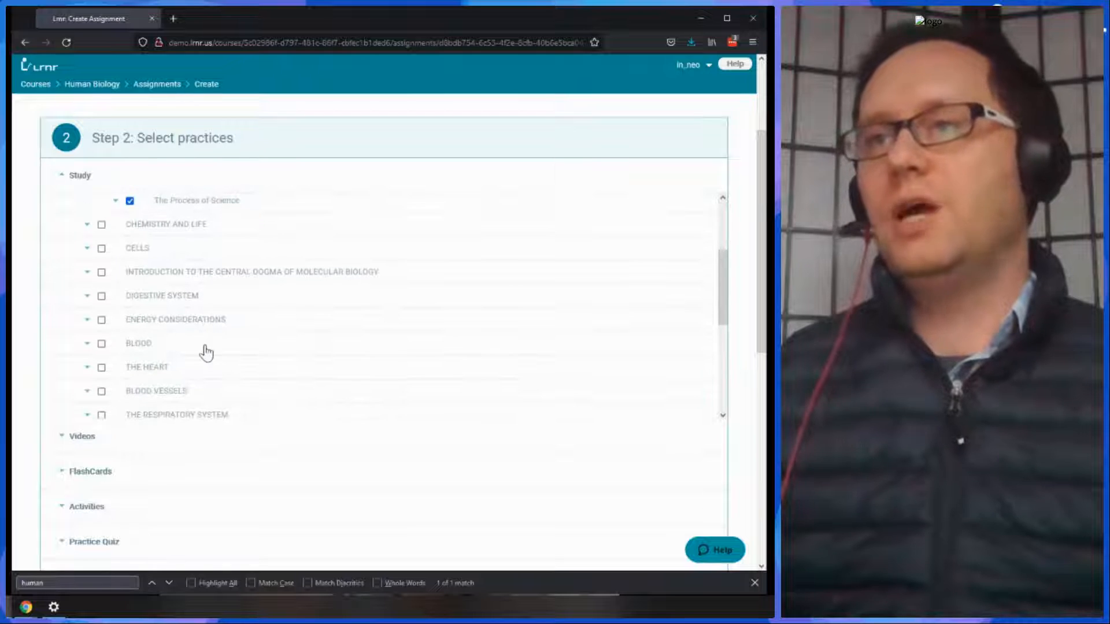
scroll(197, 436, down, 3)
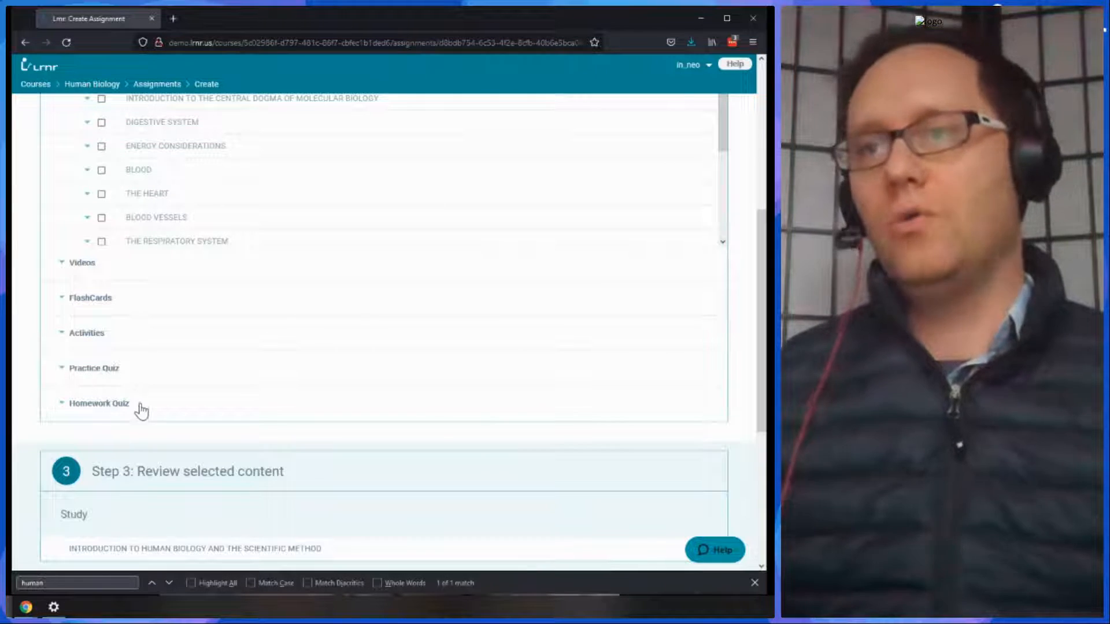
scroll(155, 390, down, 1)
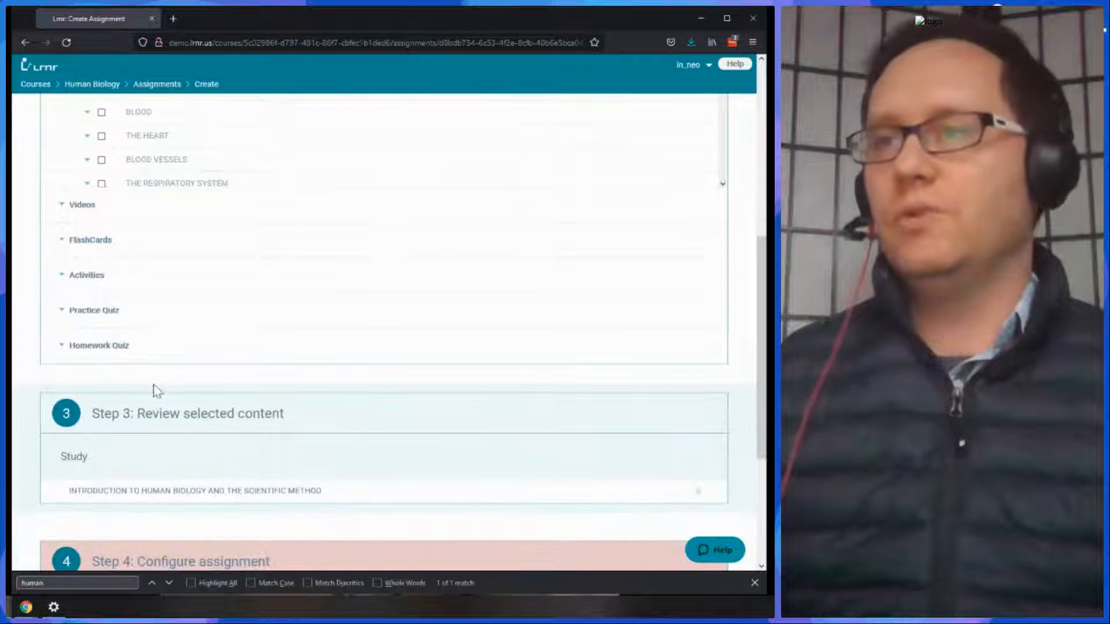
scroll(216, 335, down, 2)
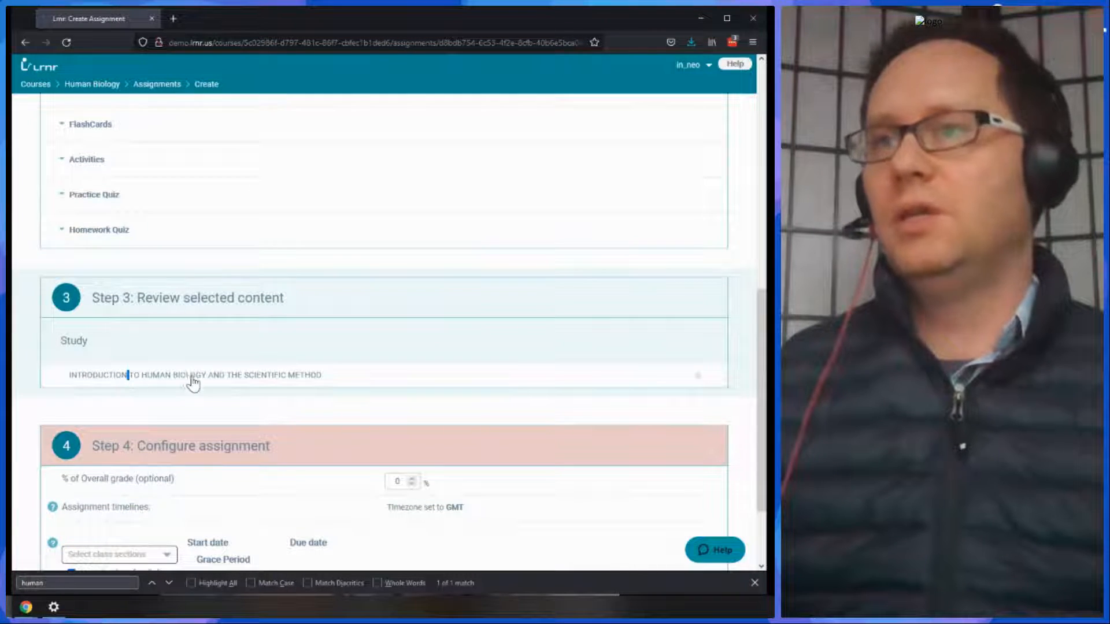
scroll(209, 374, down, 2)
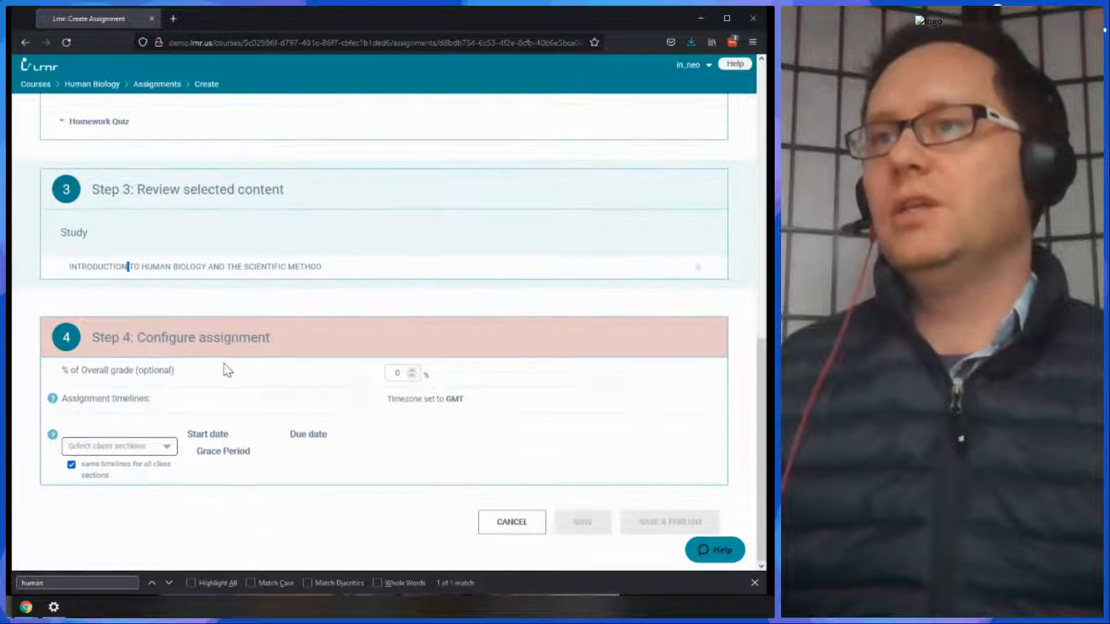
- Set the Test assignment's percentage of overall grade to 5% and save the assignment
click(401, 375)
text(5)
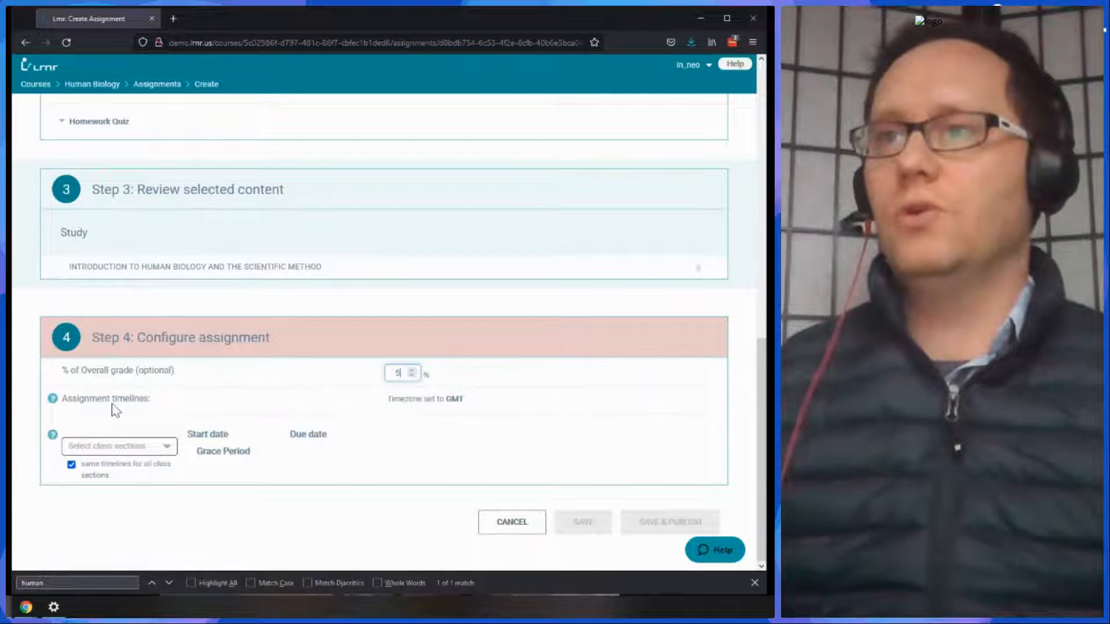
click(439, 408)
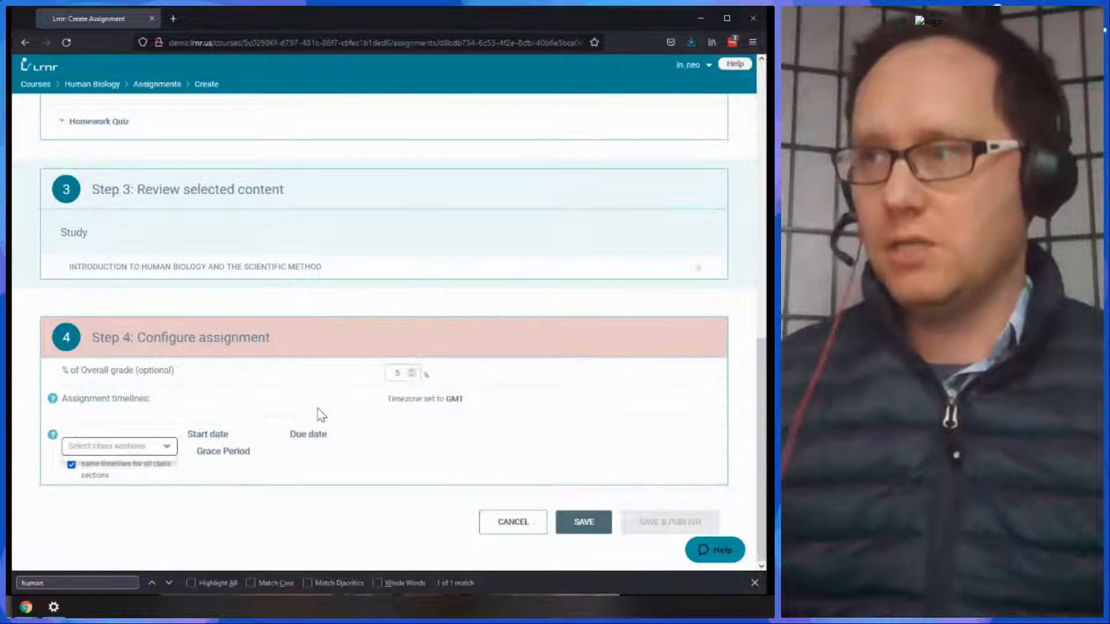
click(593, 527)
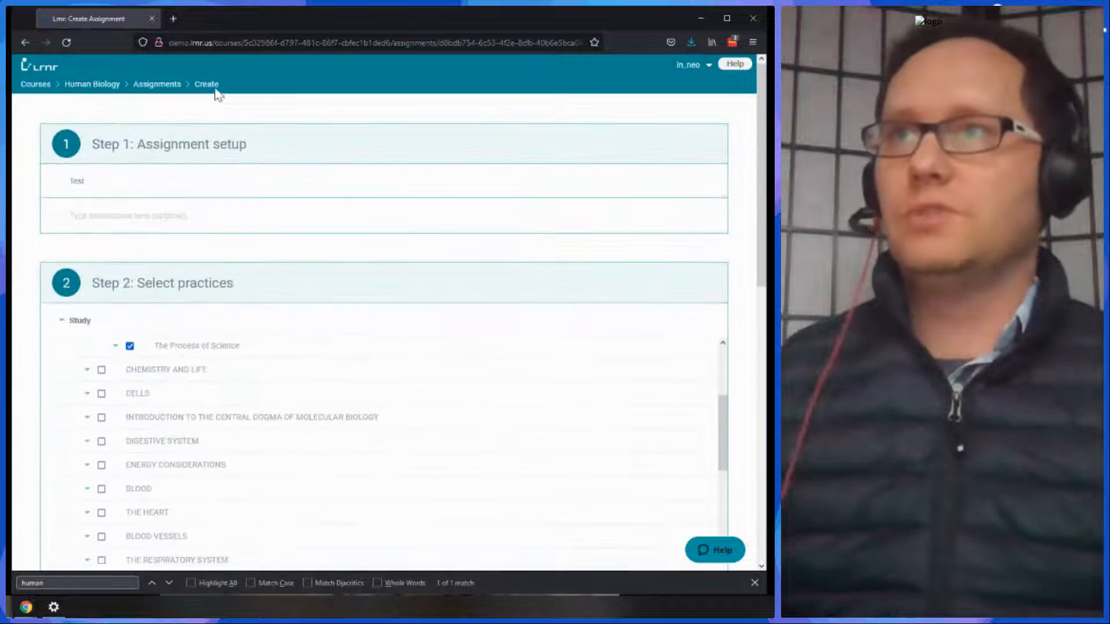
- Leave the Test assignment form, accepting the loss of unsaved data, and return to the assignments list
scroll(405, 304, down, 15)
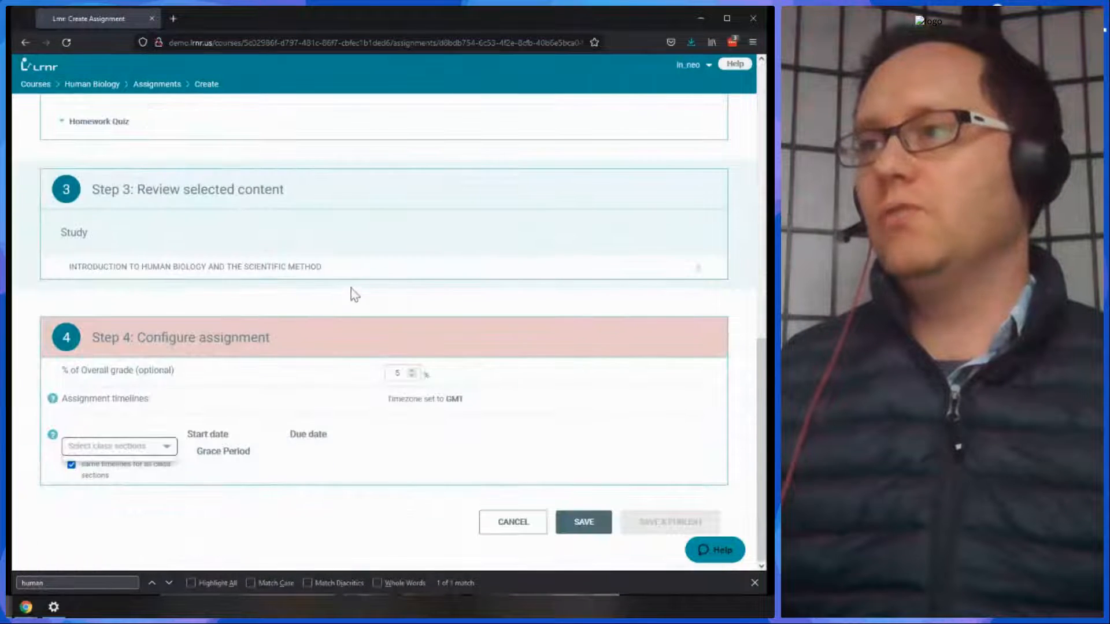
click(523, 525)
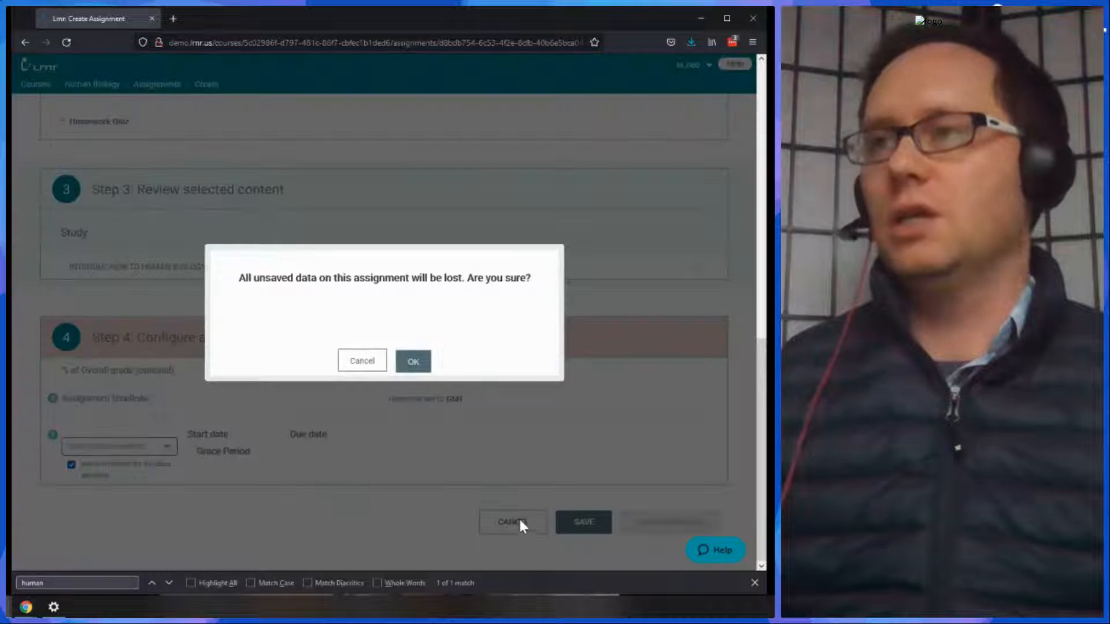
click(413, 362)
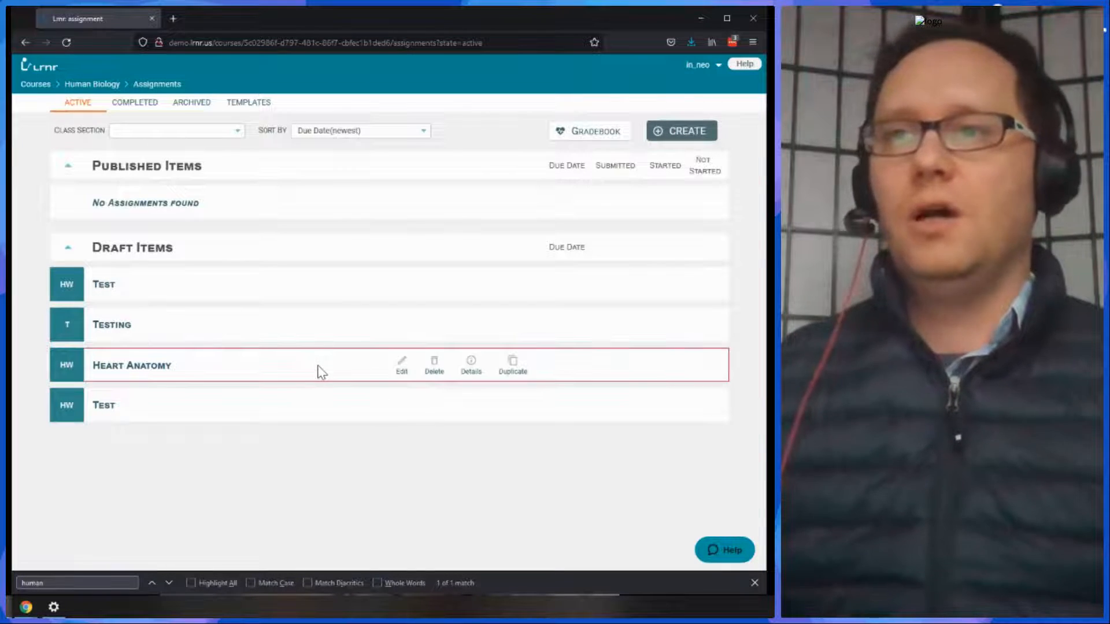
- Open the Heart Anatomy draft for editing and review its selected study, video and activity content
click(401, 370)
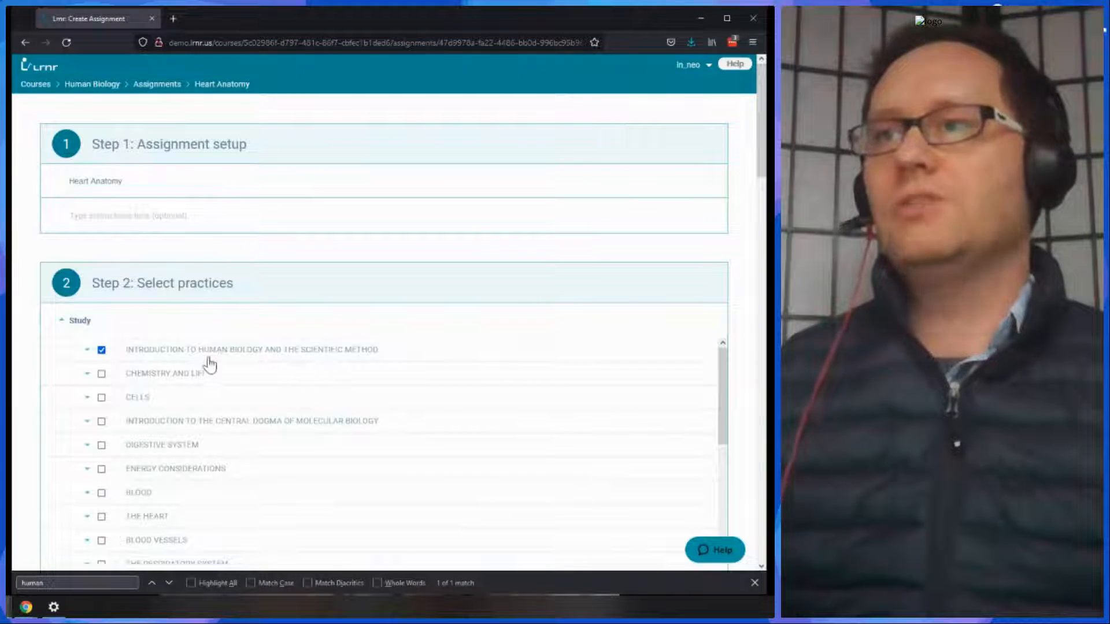
click(213, 357)
scroll(271, 385, down, 15)
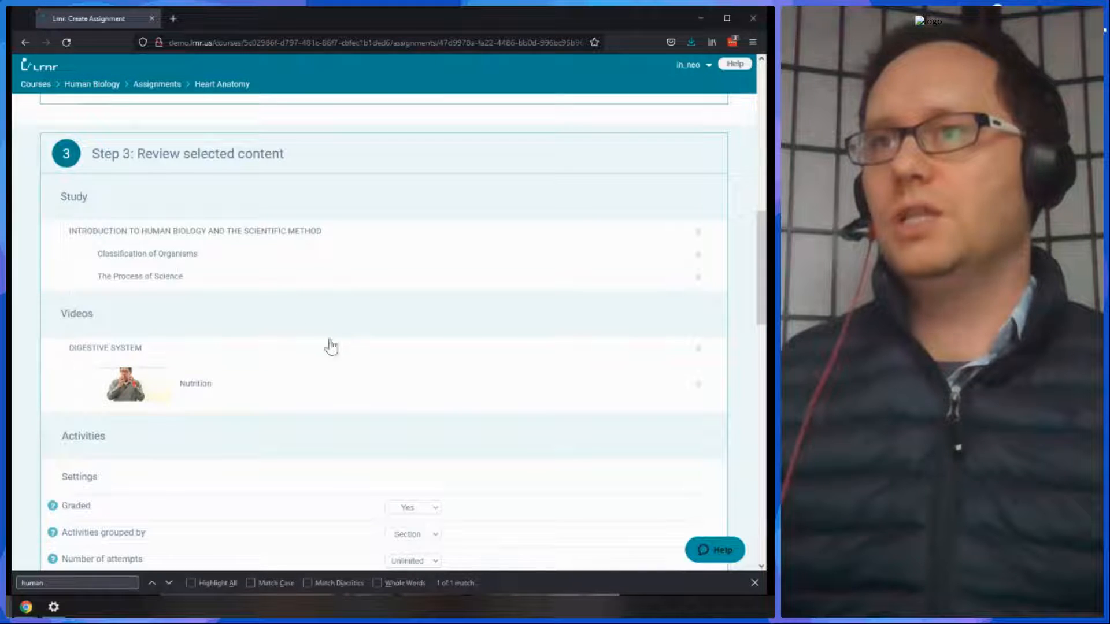
scroll(330, 347, down, 2)
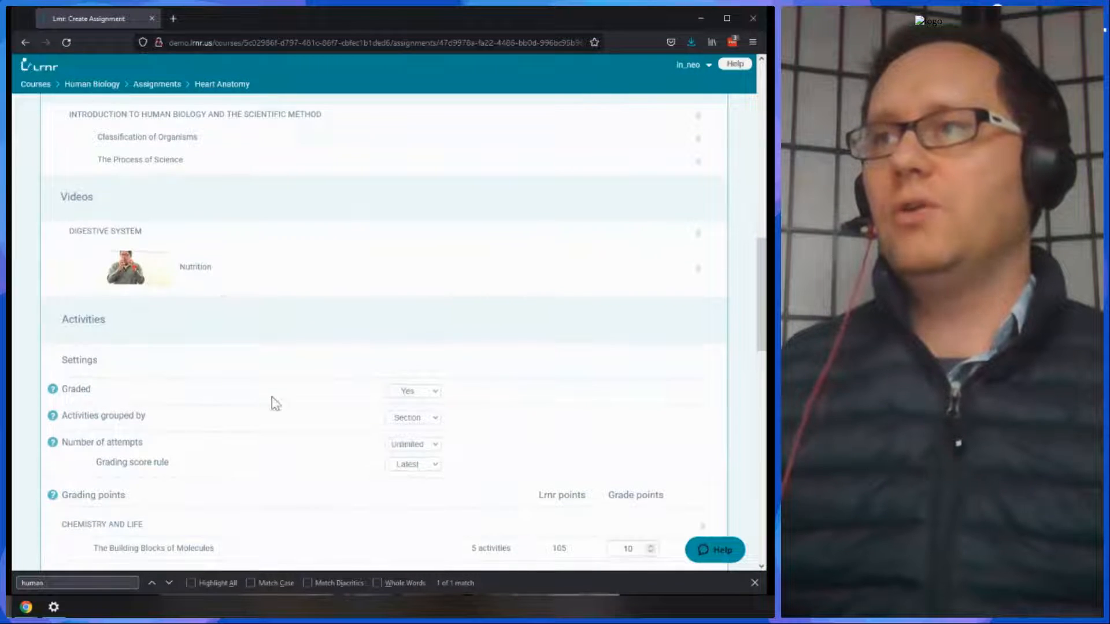
scroll(330, 313, down, 2)
- Check the available Activities grouped by and Graded options in the activity settings without changing them, and look over the grading points
click(421, 307)
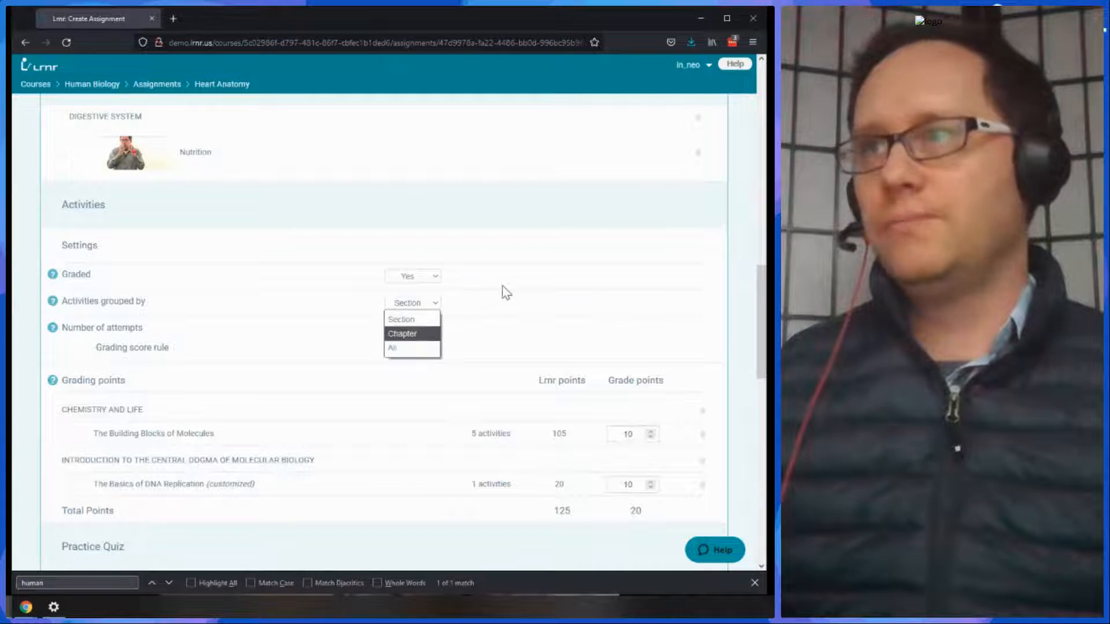
click(451, 282)
click(435, 279)
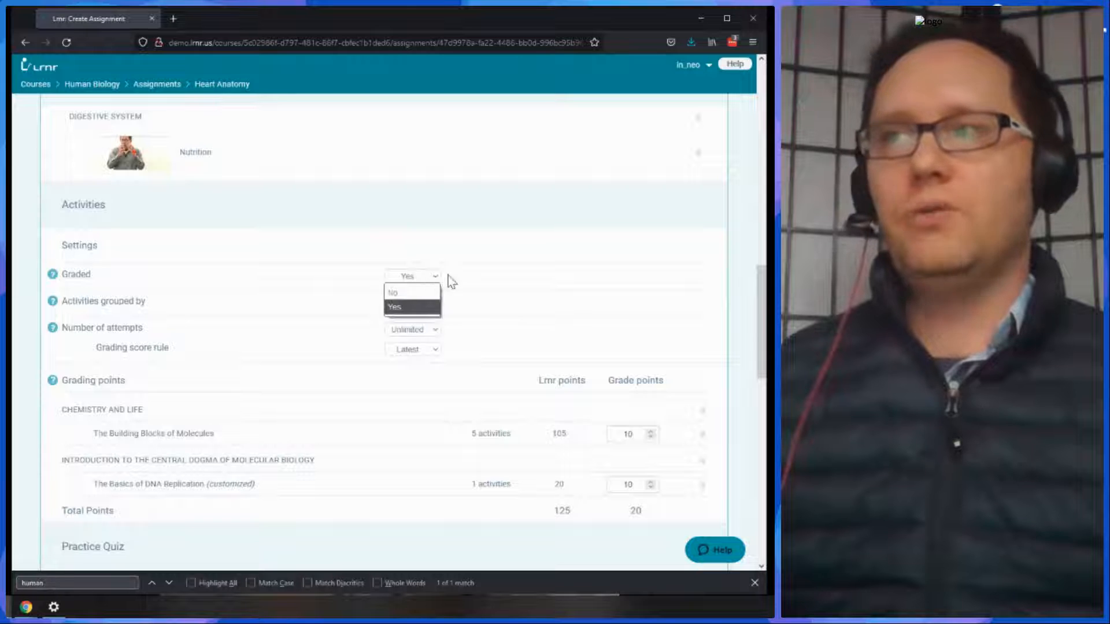
click(450, 278)
scroll(400, 341, down, 2)
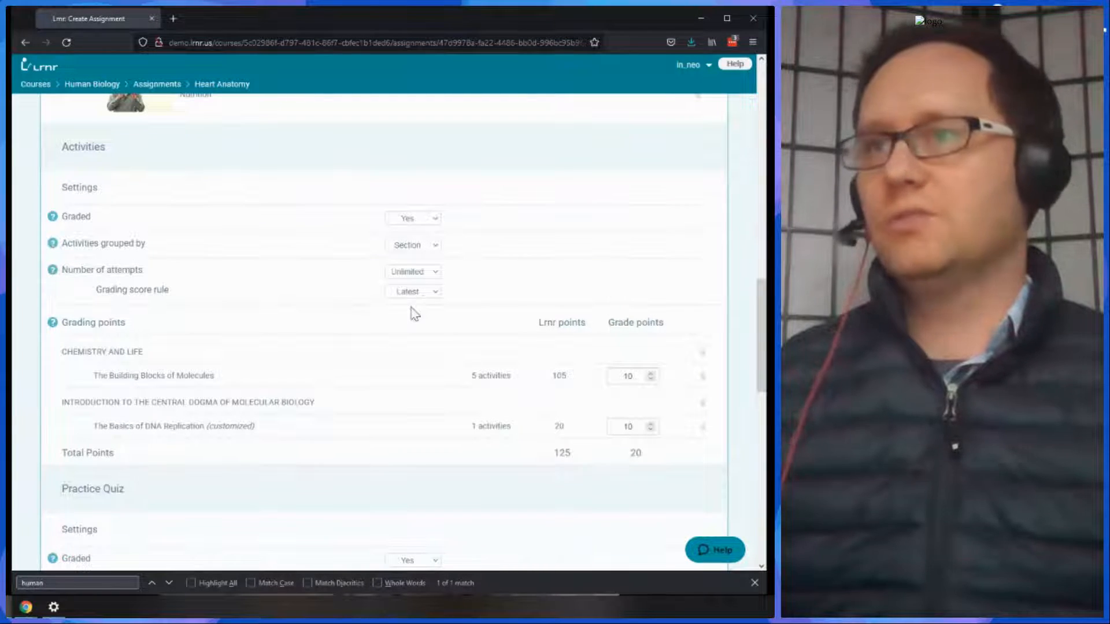
scroll(404, 340, down, 2)
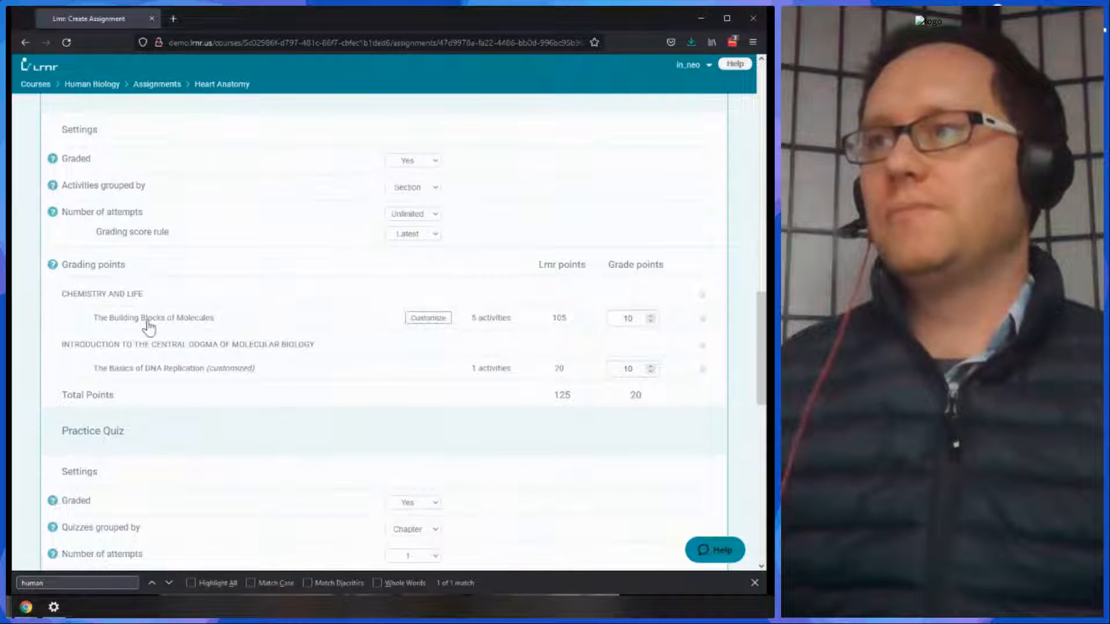
- View the activity customization for The Building Blocks of Molecules and close it without saving
click(429, 319)
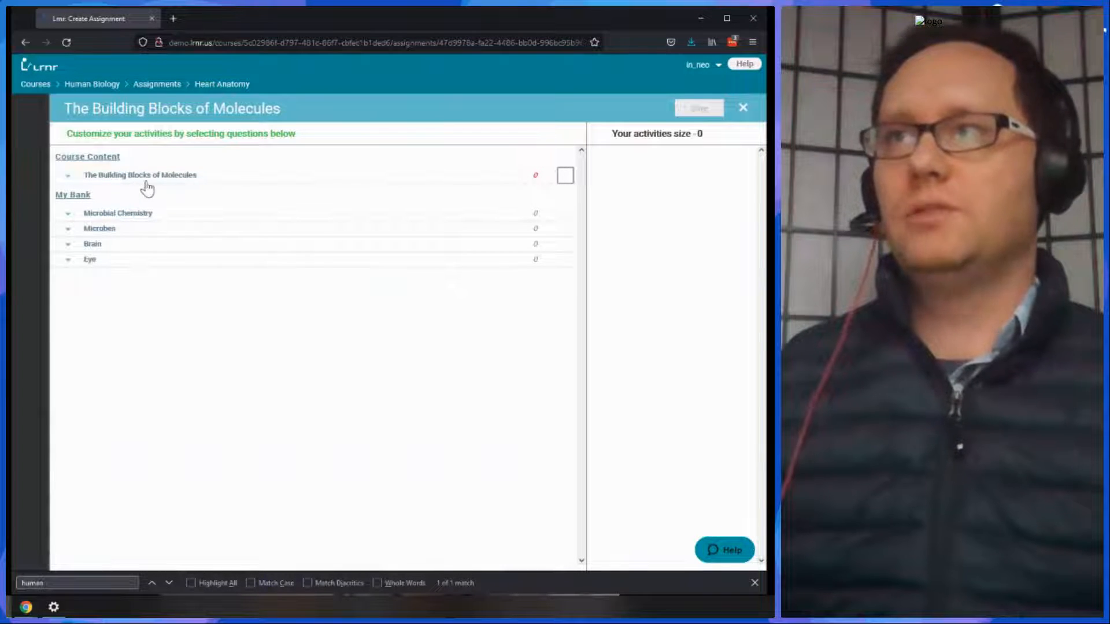
click(743, 108)
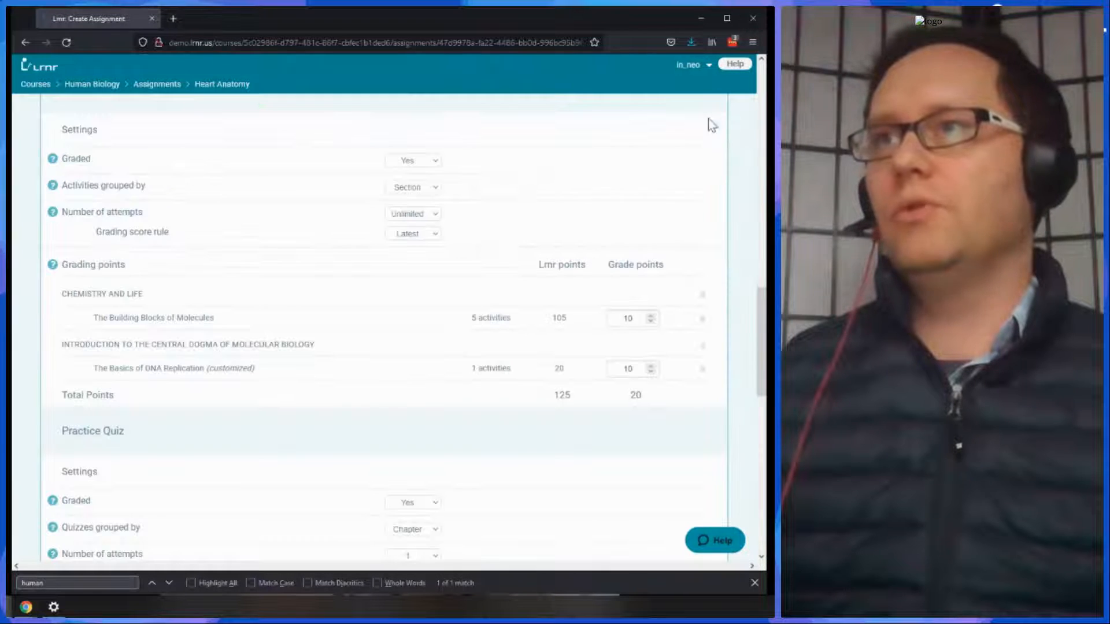
scroll(467, 256, down, 3)
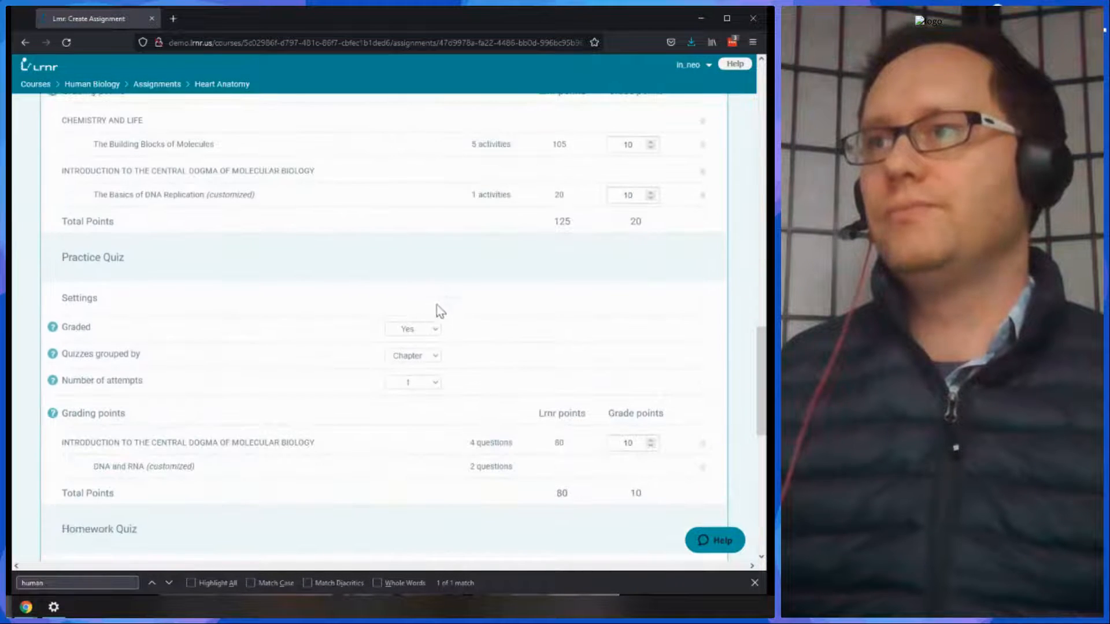
- Examine the Practice Quiz settings, including the Quizzes grouped by options, without changing them
scroll(441, 312, down, 2)
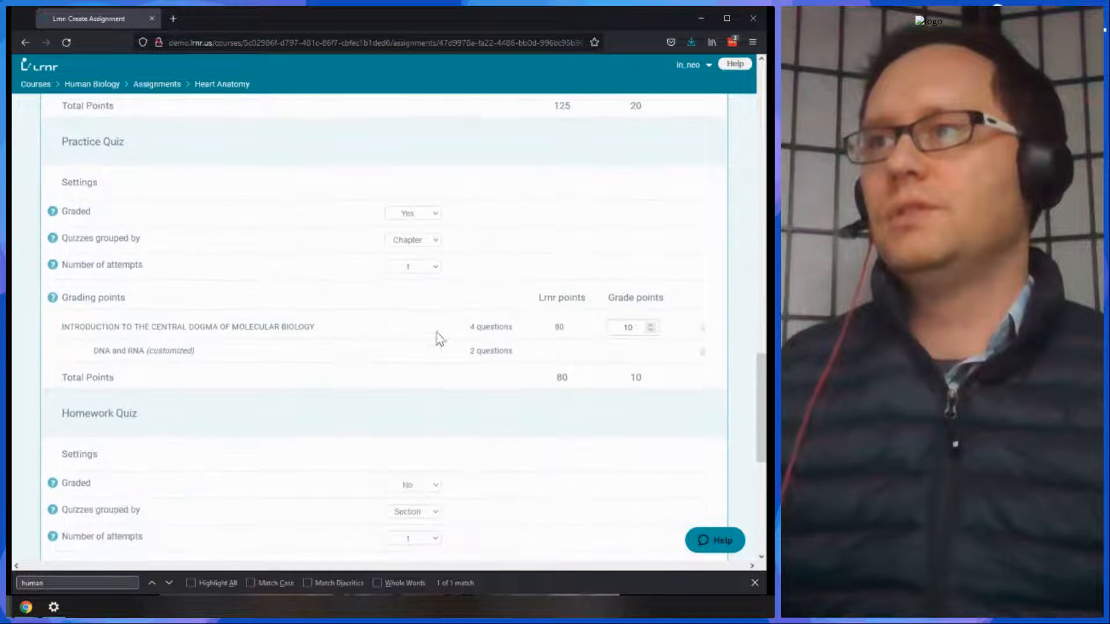
click(417, 248)
click(418, 245)
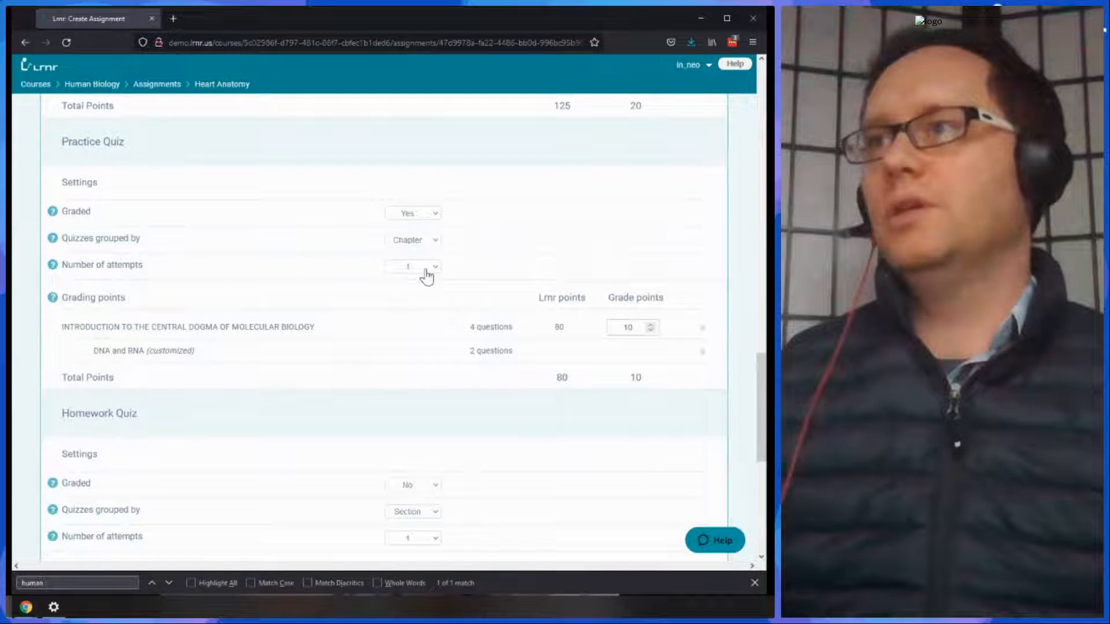
scroll(405, 311, down, 2)
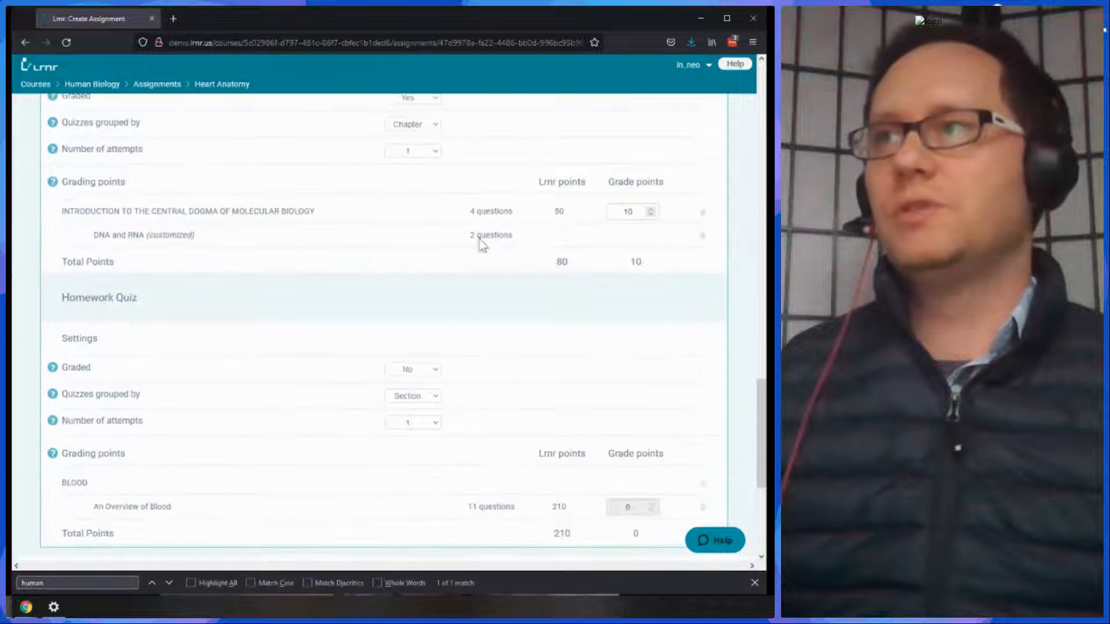
- Look through the DNA and RNA questions in the INTRODUCTION TO THE CENTRAL DOGMA OF MOLECULAR BIOLOGY practice quiz customization, and close it without saving
mouse_move(478, 217)
click(428, 212)
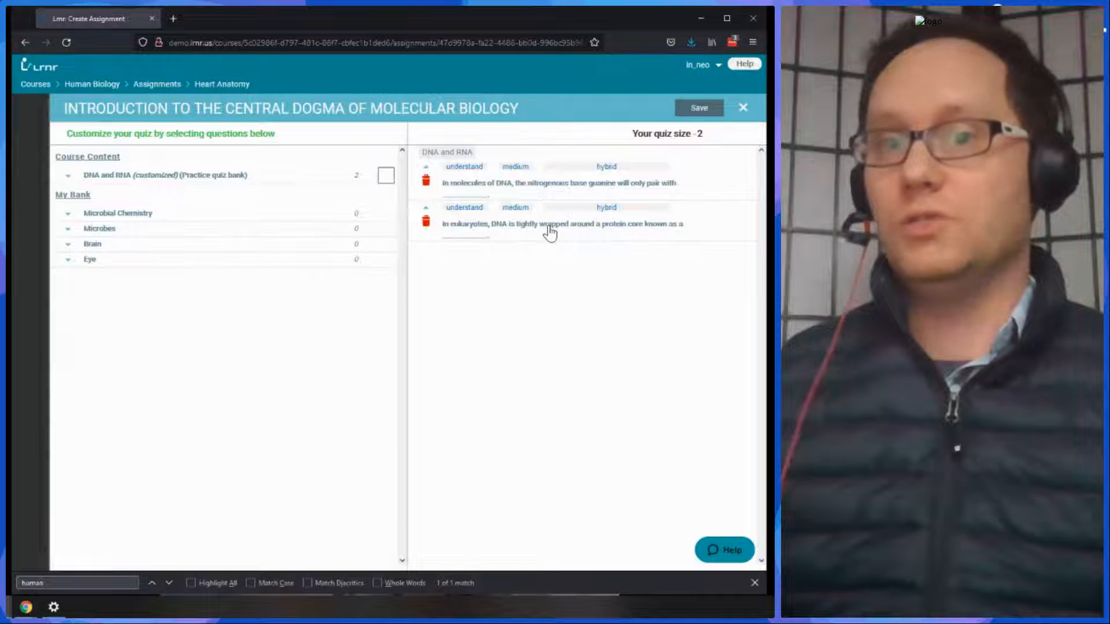
click(68, 176)
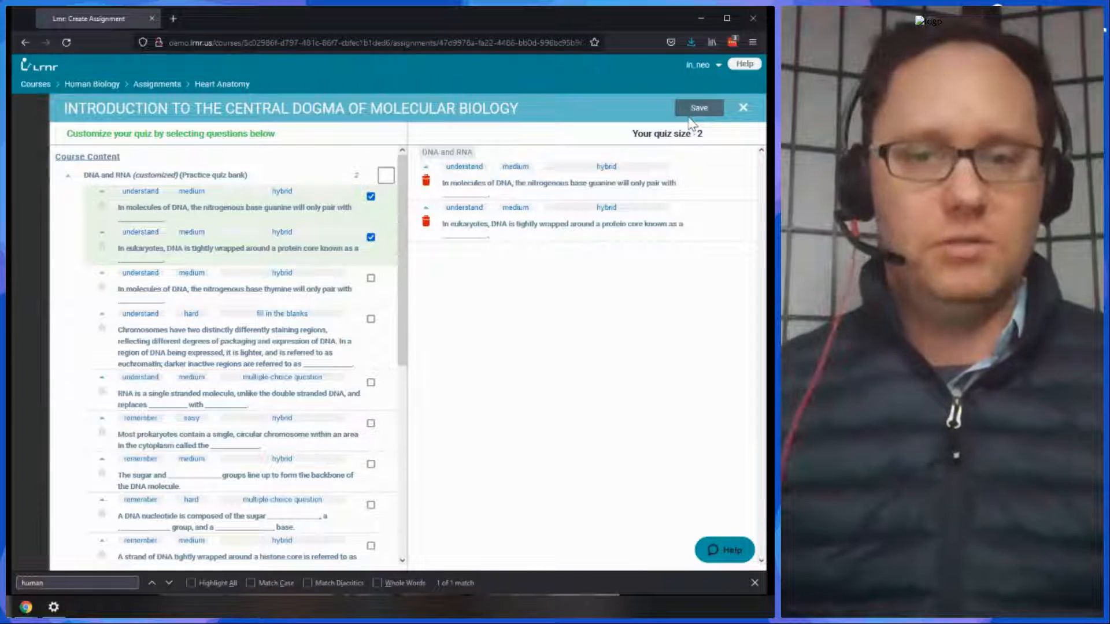
click(742, 109)
- Look over the Homework Quiz and assignment configuration settings and cancel out of the Heart Anatomy assignment
scroll(463, 334, down, 4)
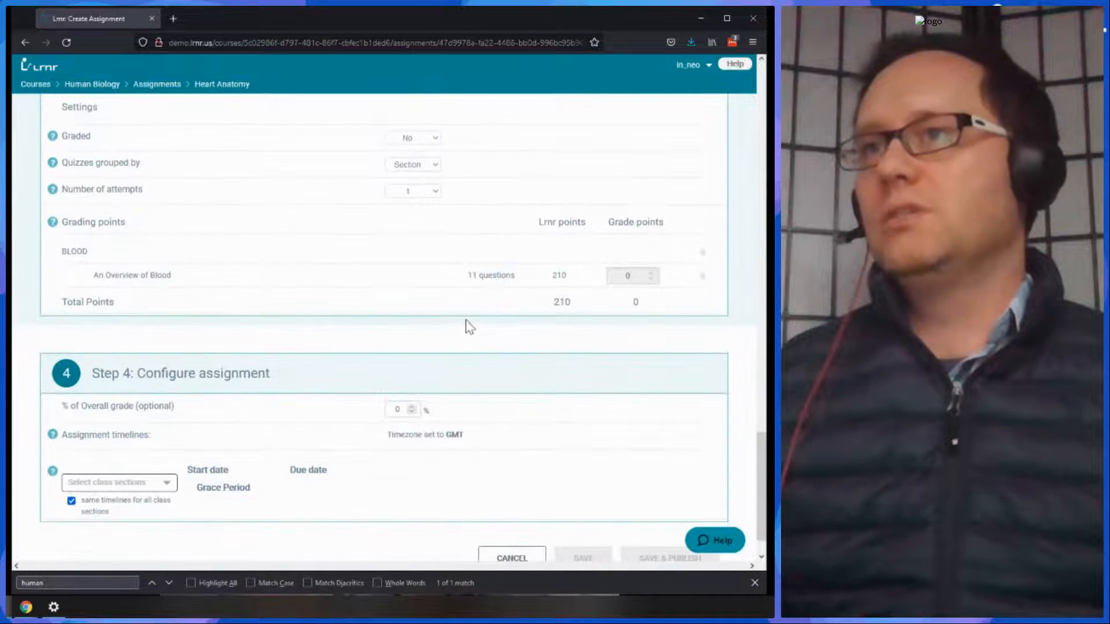
scroll(469, 326, down, 1)
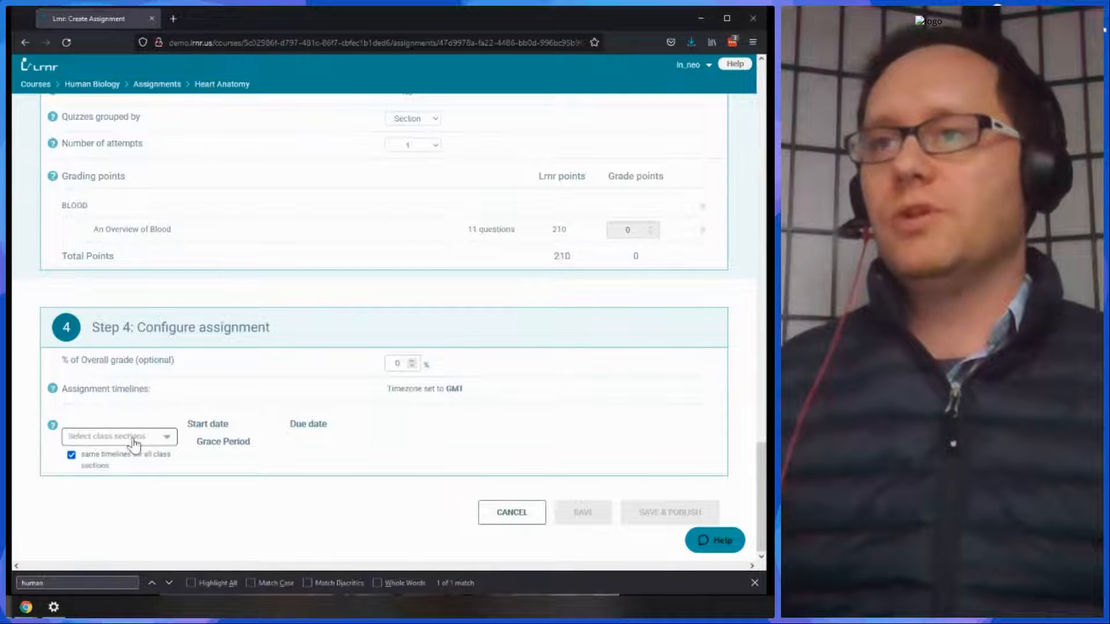
click(513, 514)
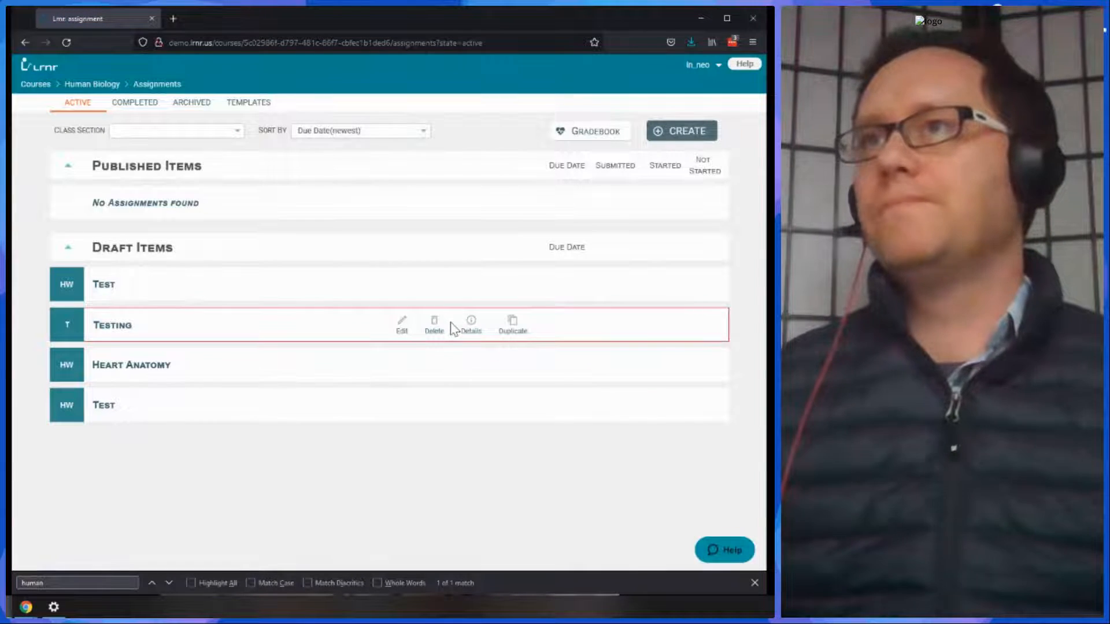
- Go to the course's Activities page, expand the SKELETAL SYSTEM chapter and view the content of Functions of the Skeletal System
mouse_move(118, 87)
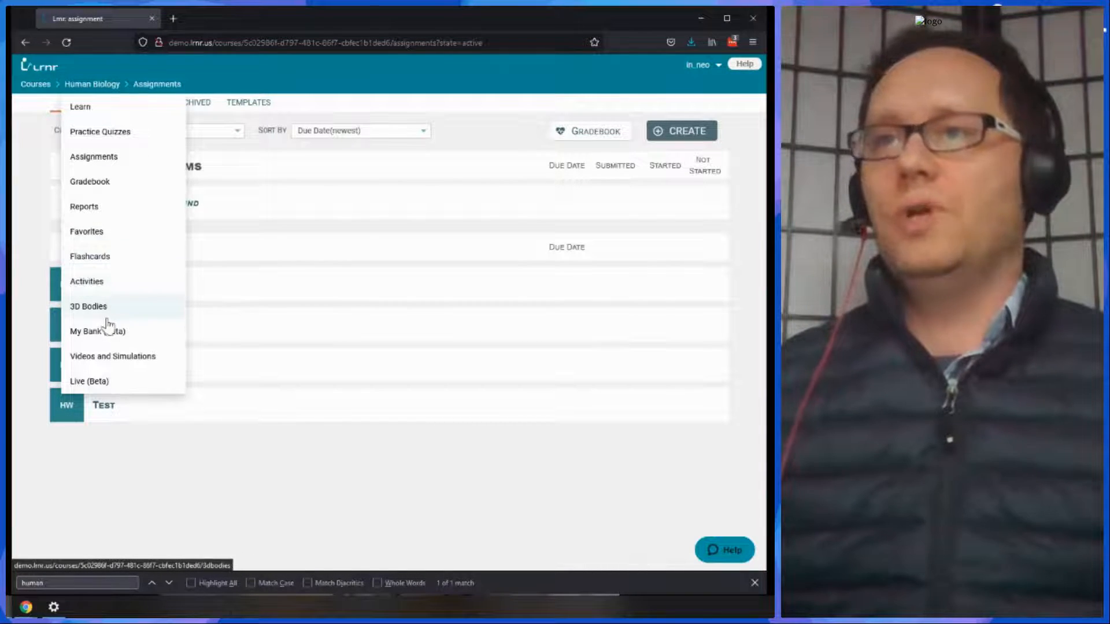
click(106, 284)
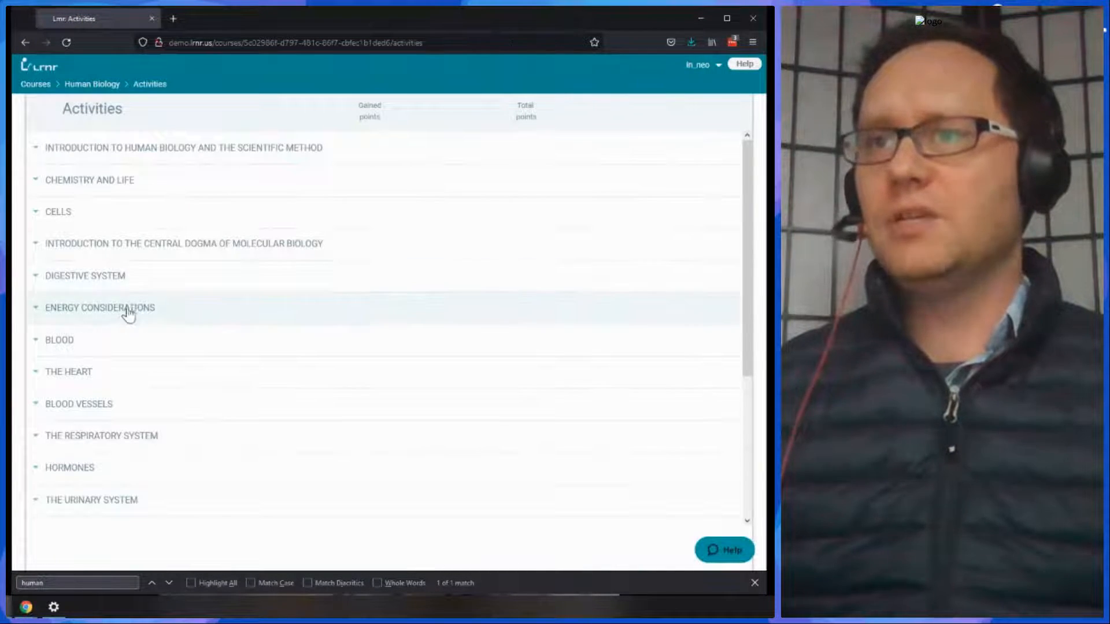
scroll(124, 309, down, 2)
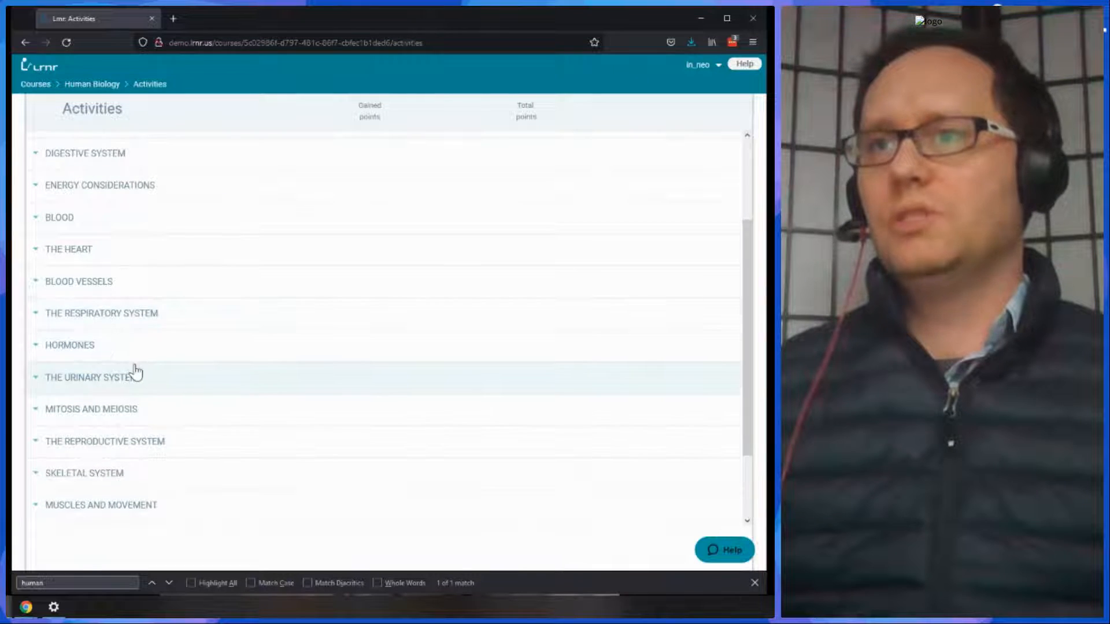
scroll(136, 372, down, 2)
click(93, 380)
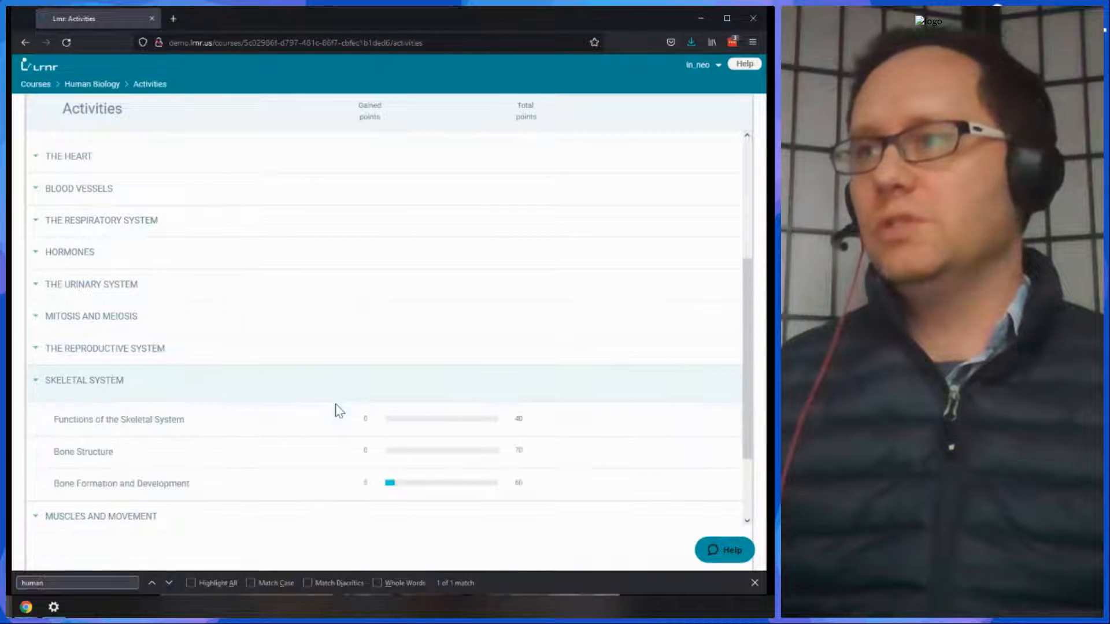
mouse_move(550, 421)
click(668, 427)
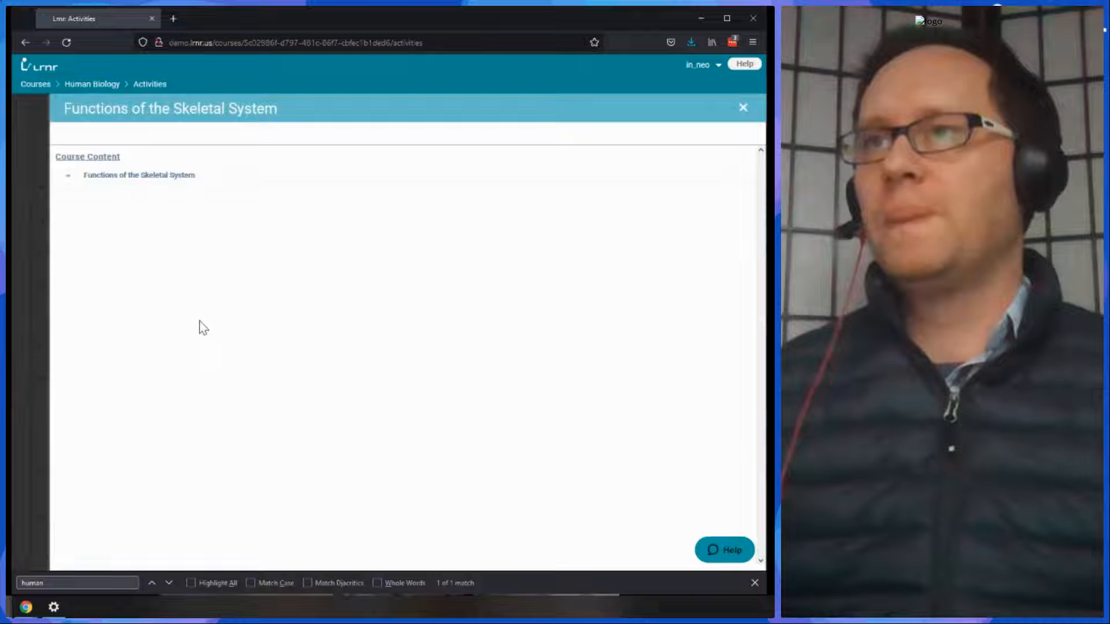
- View the bone marrow and bones fill-in-the-blank questions in the Functions of the Skeletal System preview, and close it
click(131, 179)
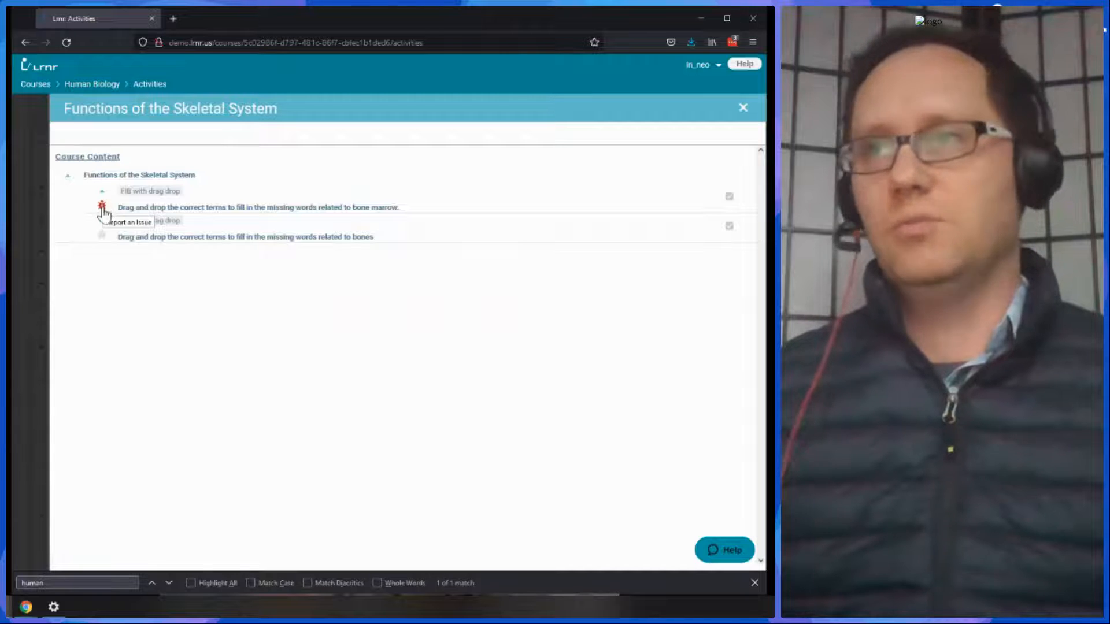
click(150, 209)
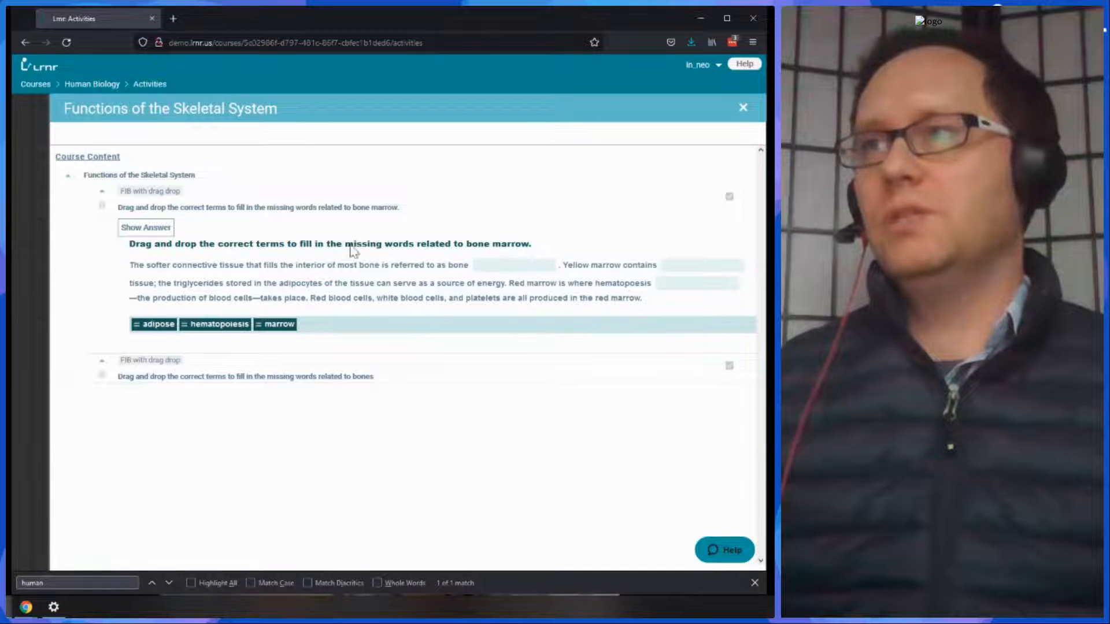
click(175, 378)
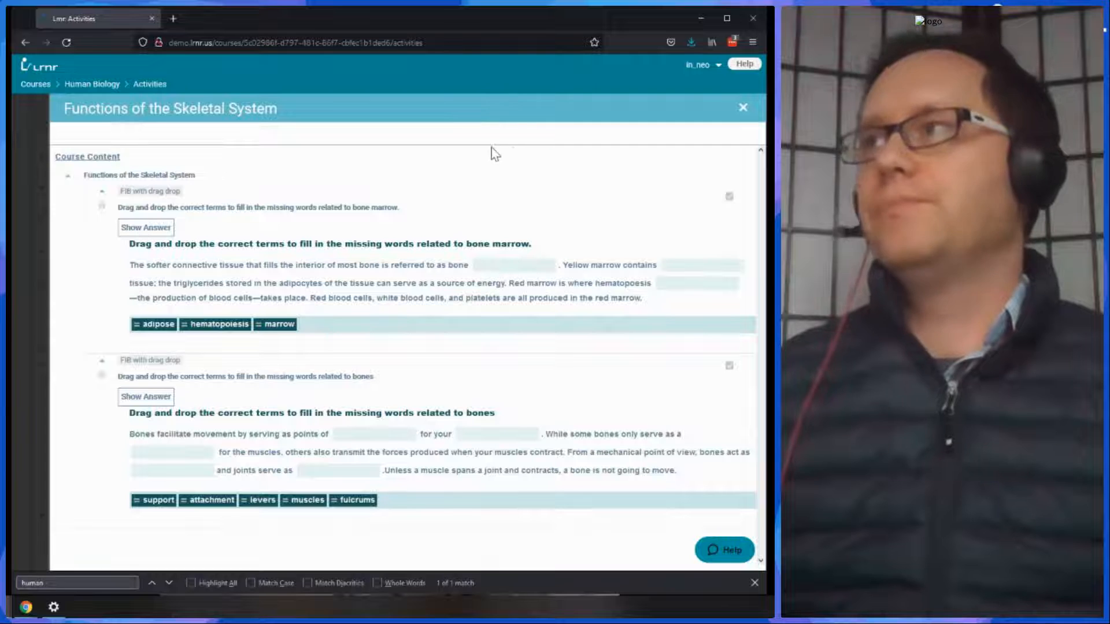
click(742, 108)
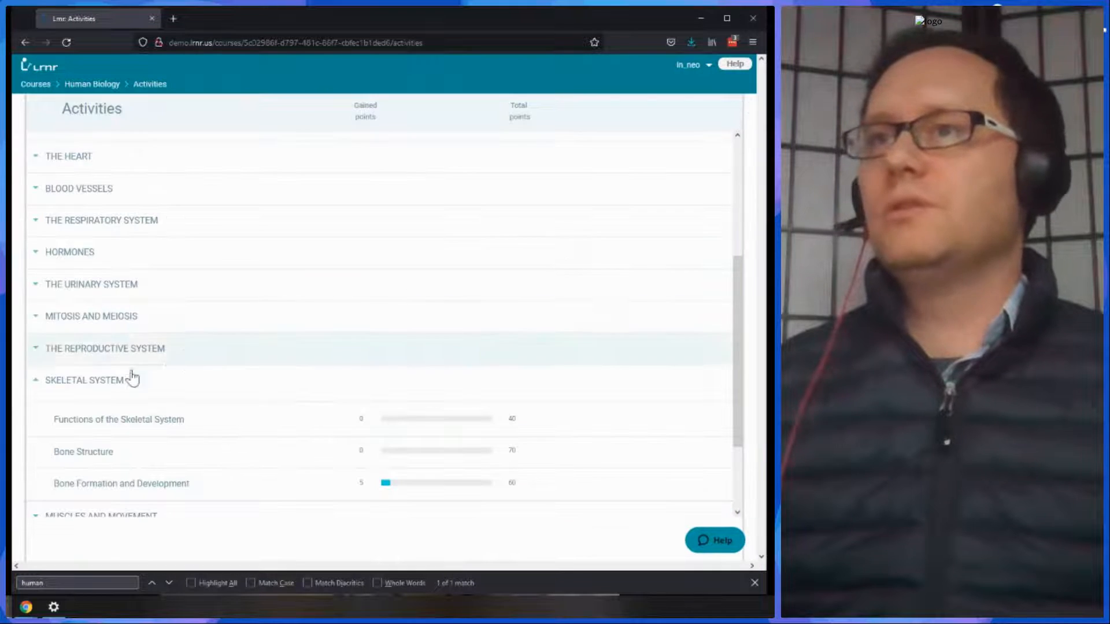
- Preview the Bone Structure activity, reveal the answers to the question on labelling the parts of the bone, and close the preview
scroll(189, 445, down, 1)
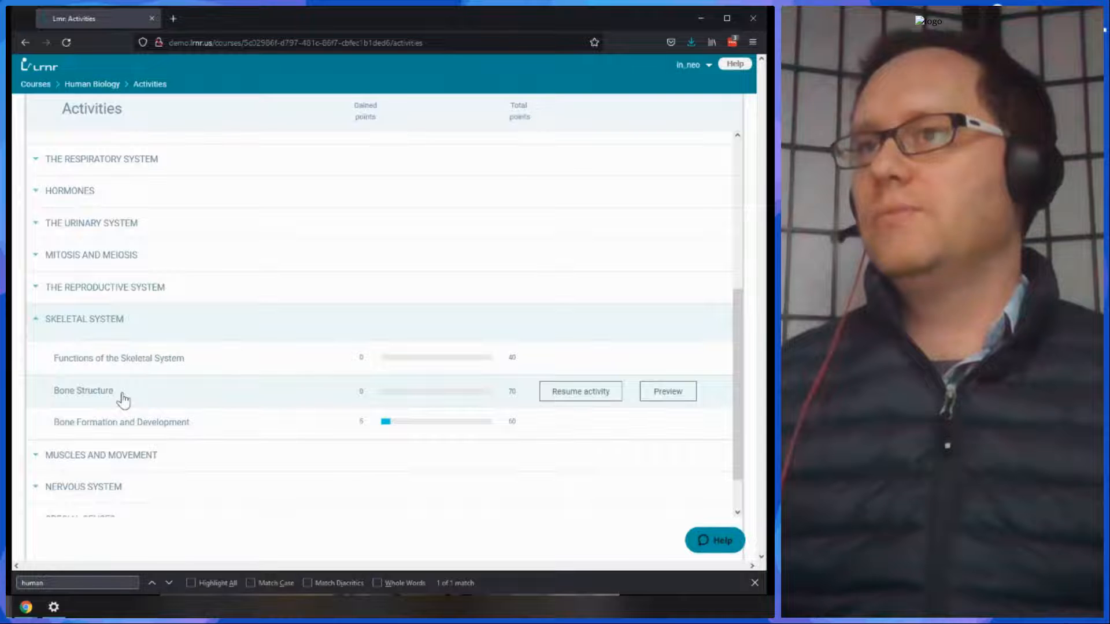
click(663, 391)
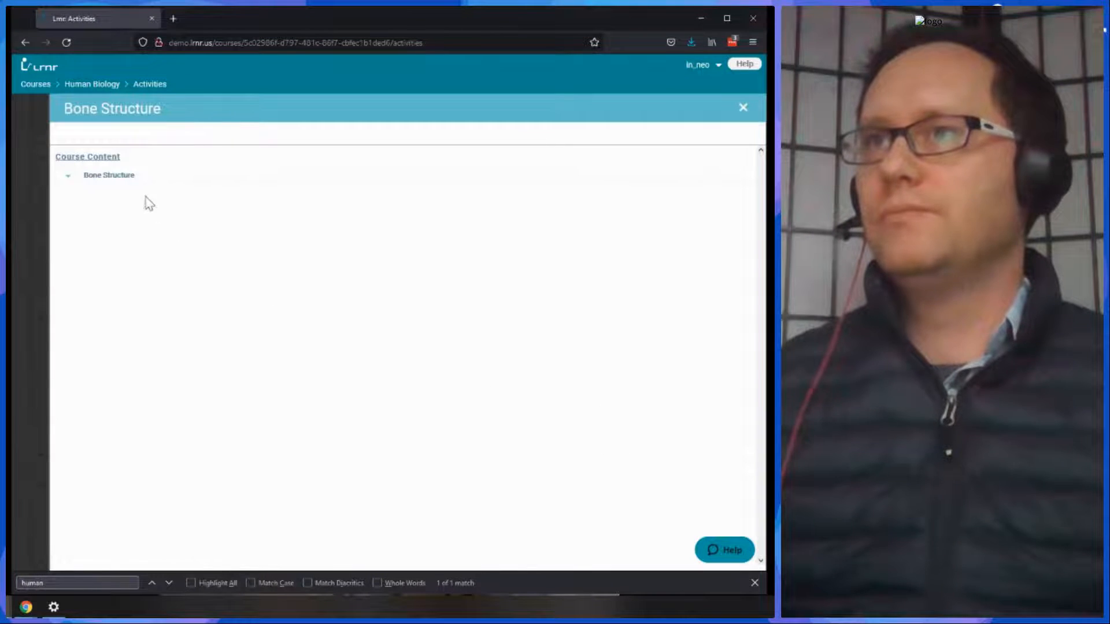
click(107, 175)
click(168, 209)
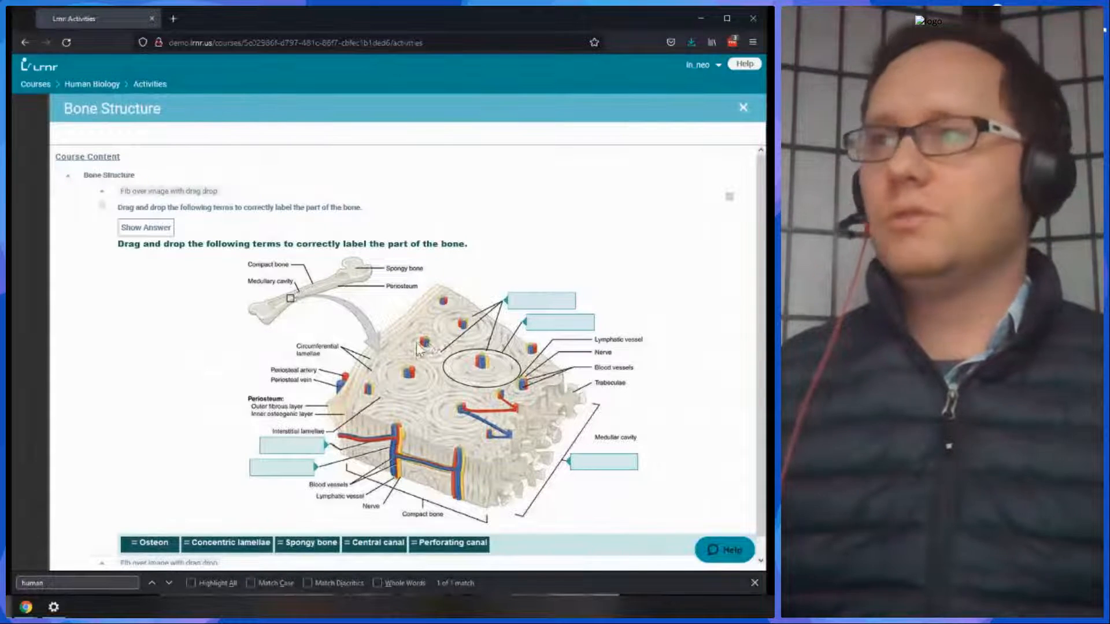
click(160, 231)
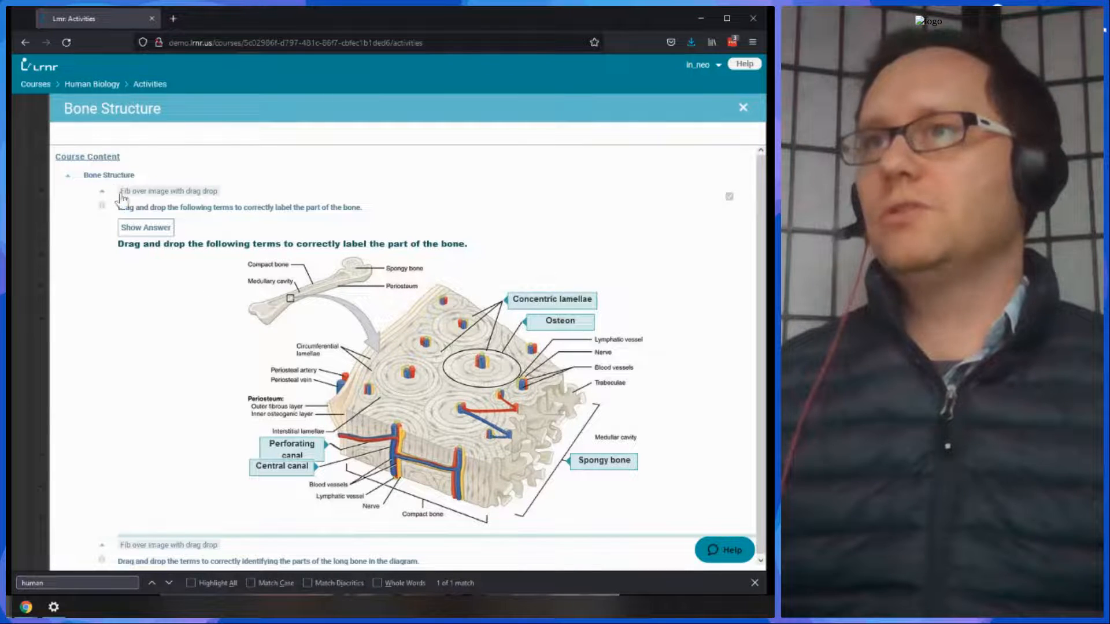
click(743, 108)
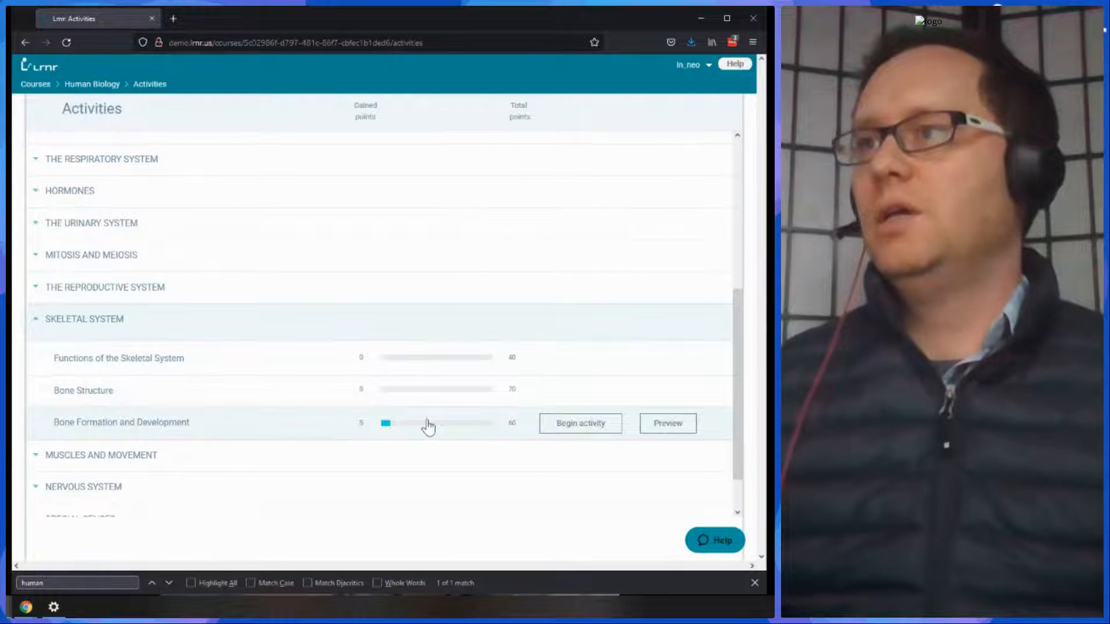
- Preview the Bone Formation and Development activity, view its questions on cartilage templates and bone growth, and close it
click(648, 423)
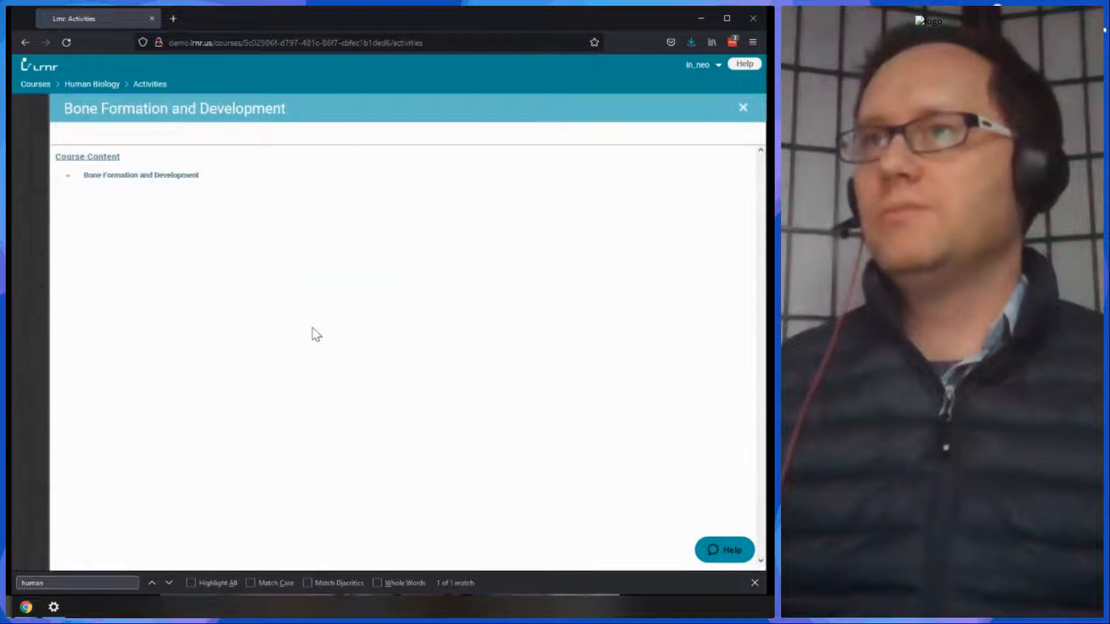
click(176, 177)
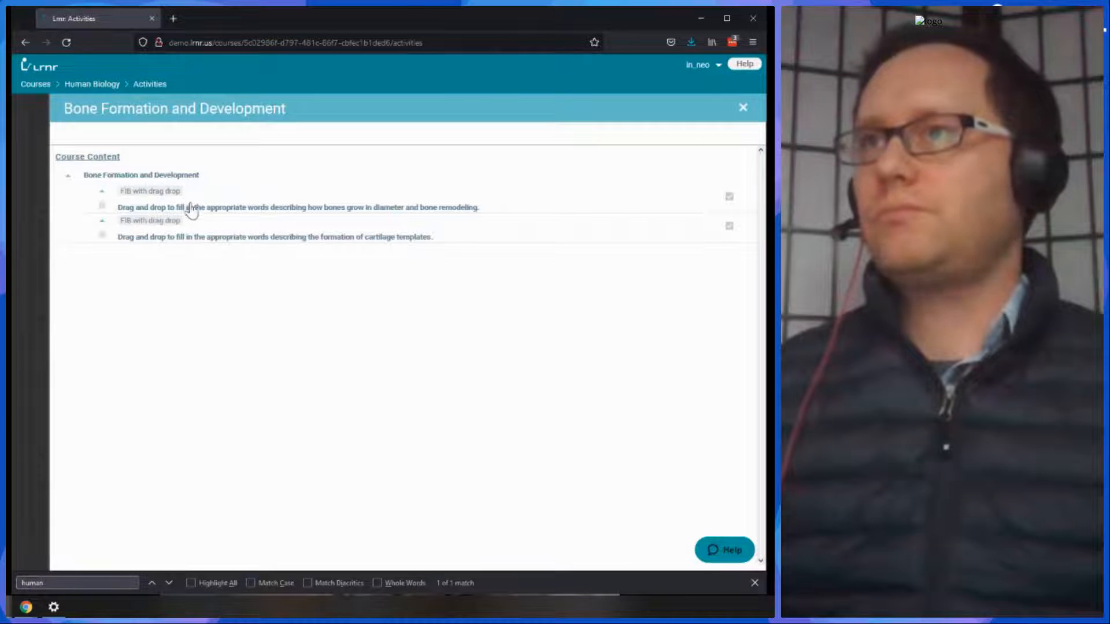
click(189, 243)
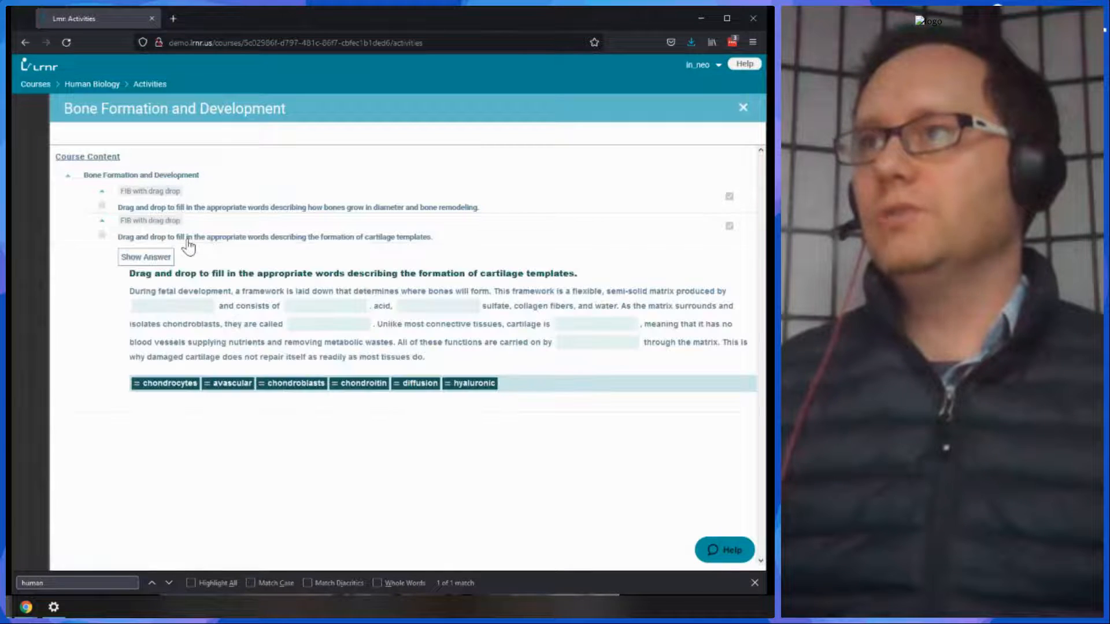
click(186, 211)
click(743, 108)
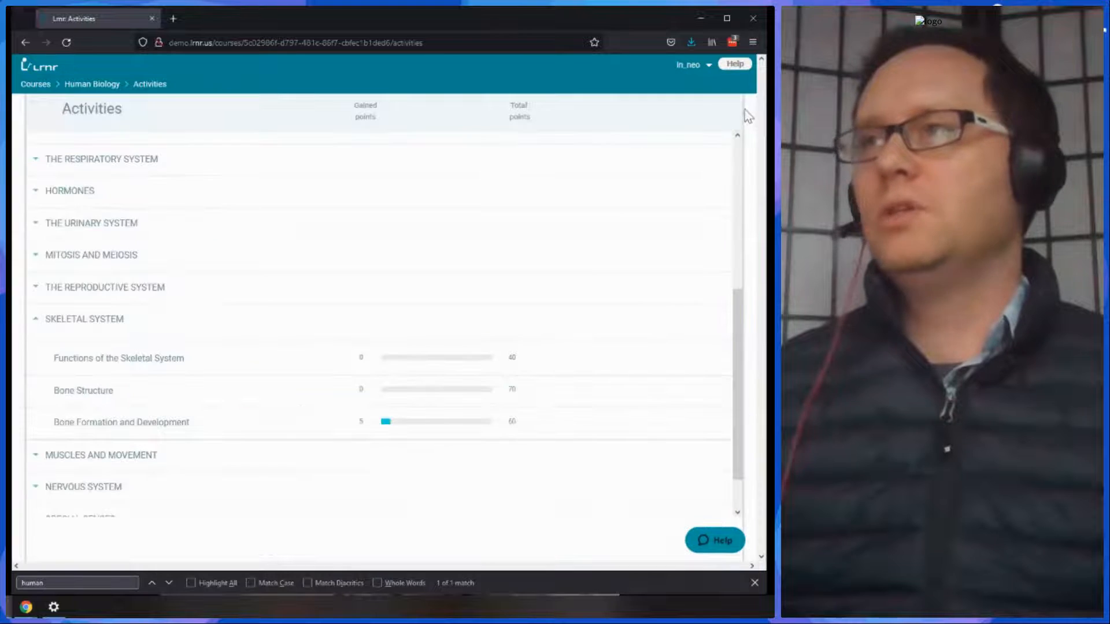
- Preview Muscle Contraction and Locomotion in the MUSCLES AND MOVEMENT chapter, view its regulatory proteins question, and close the preview
scroll(225, 336, down, 2)
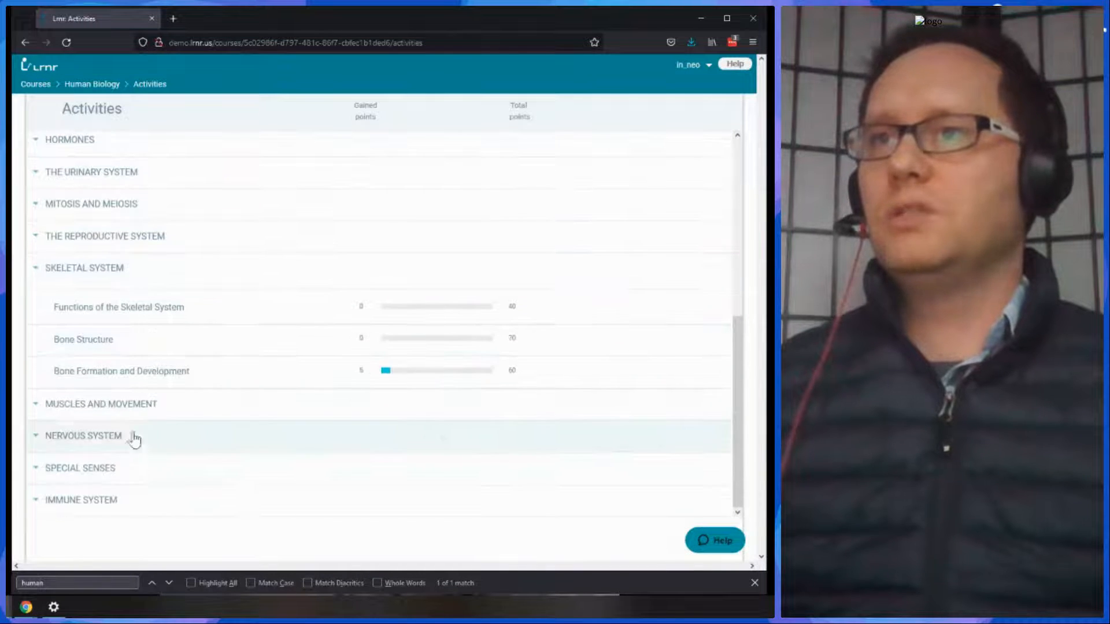
scroll(95, 273, up, 6)
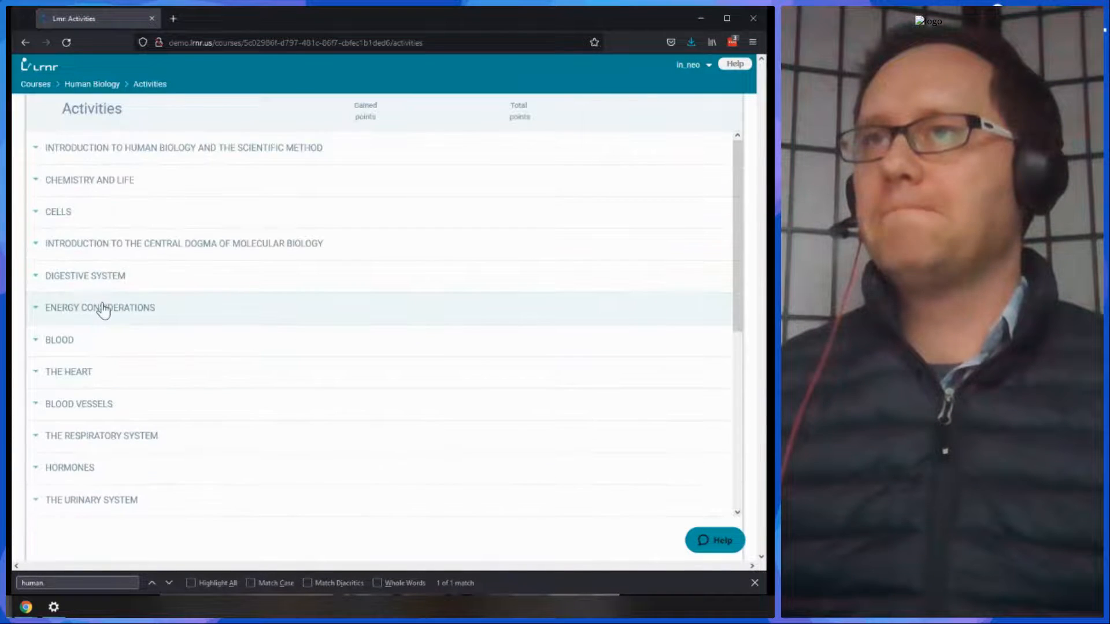
scroll(113, 358, down, 4)
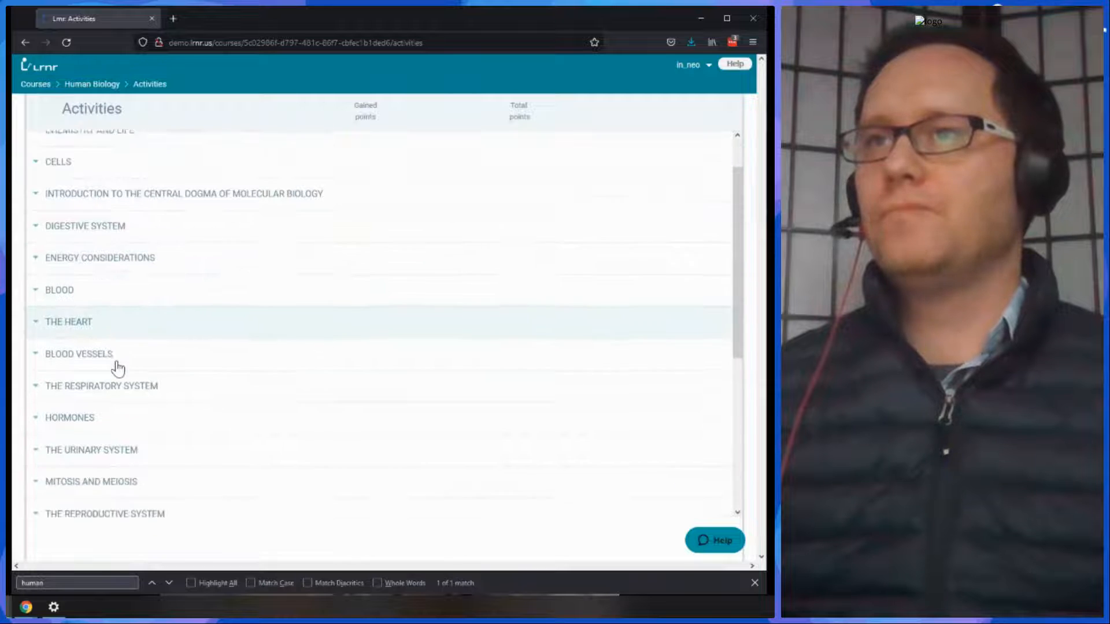
scroll(119, 369, down, 2)
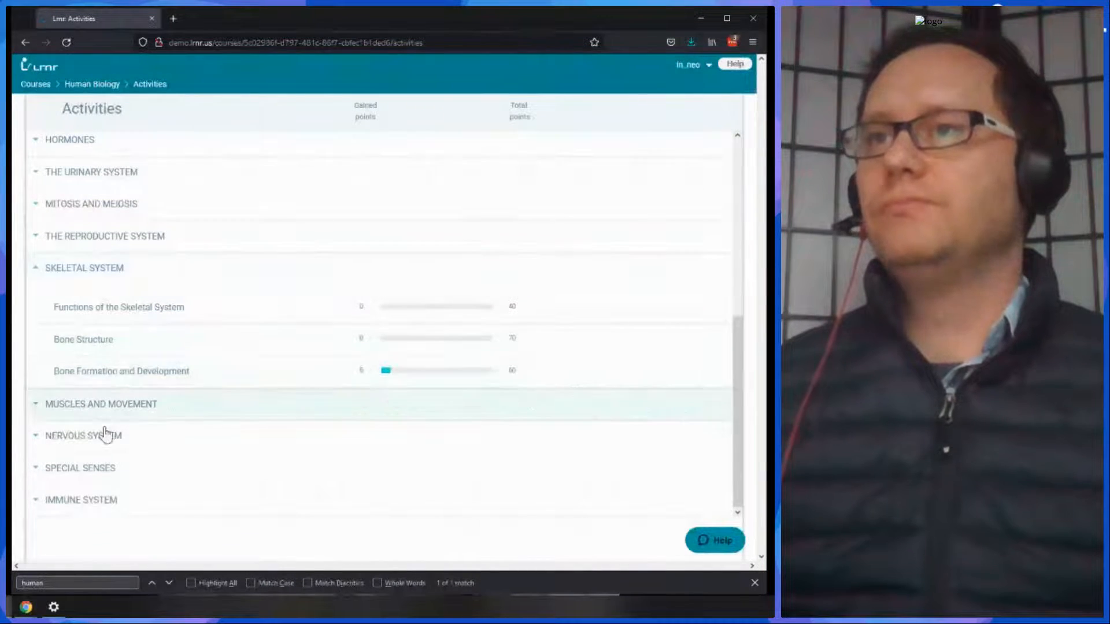
click(108, 407)
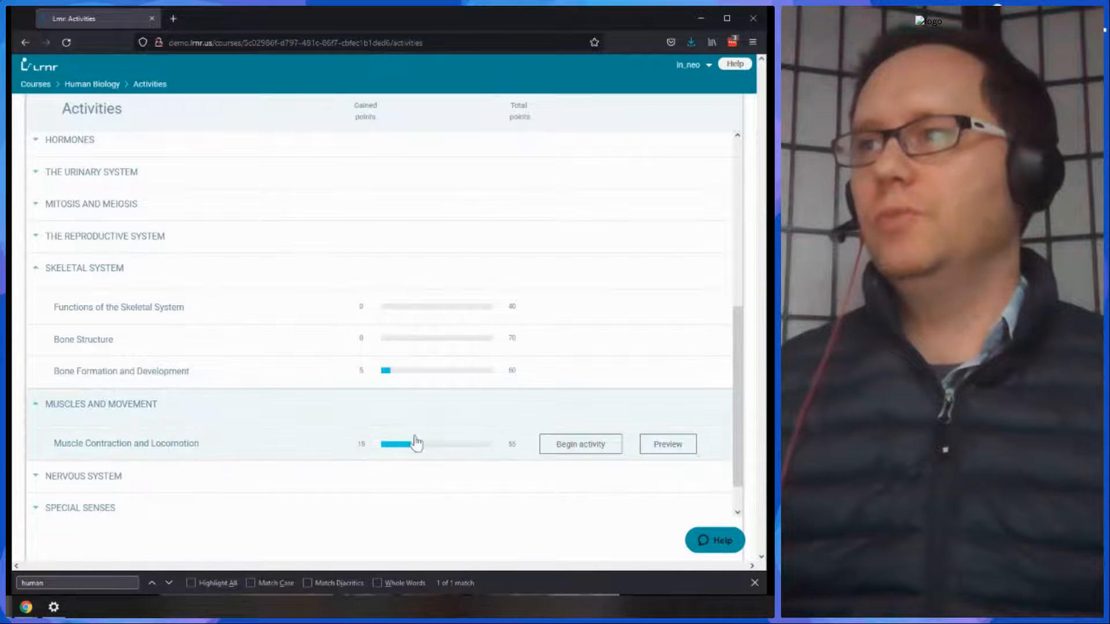
click(665, 446)
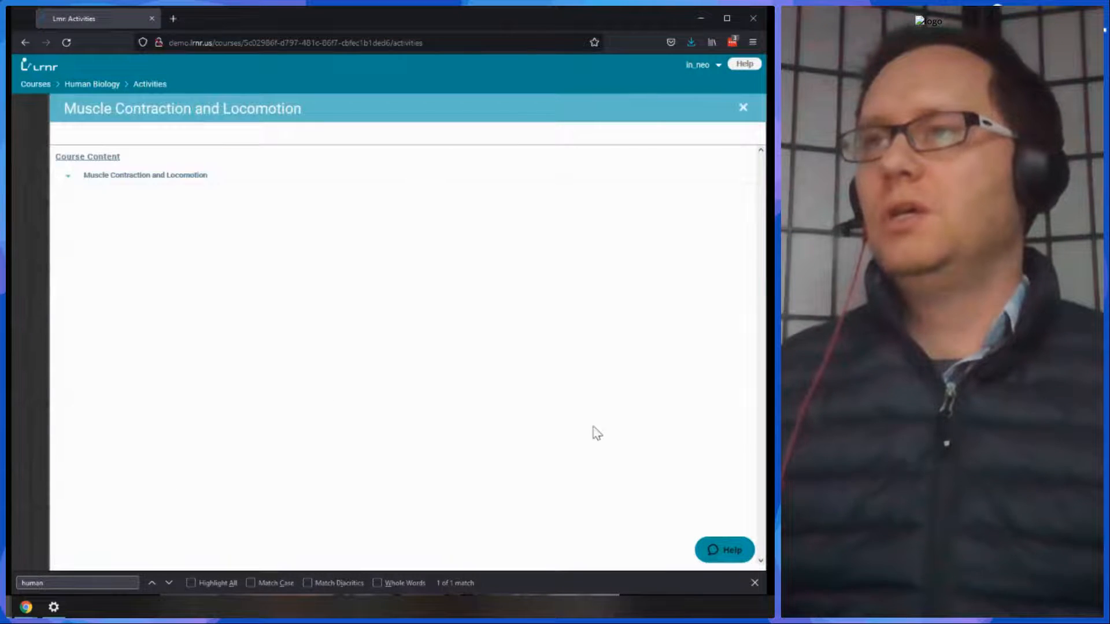
click(157, 175)
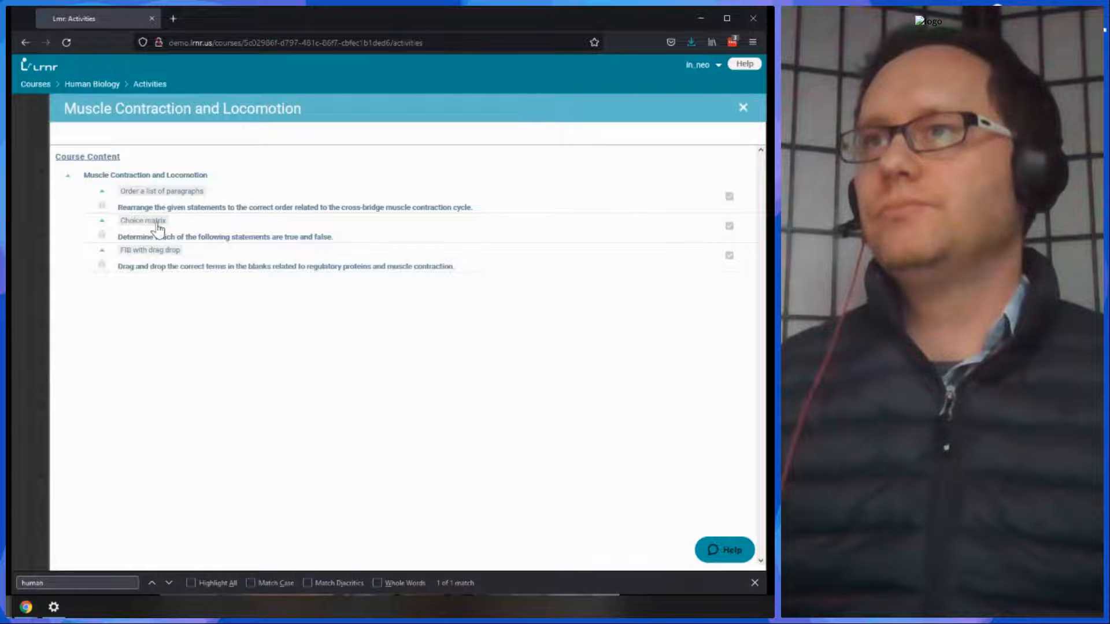
click(180, 270)
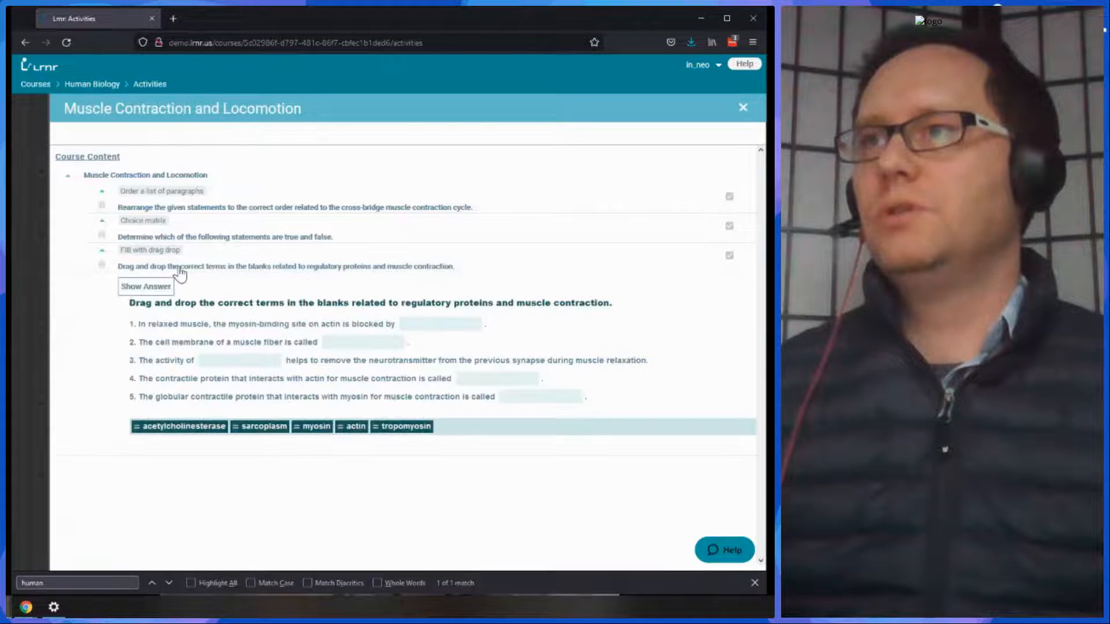
click(743, 108)
- Open the course's 3D Bodies page and rotate the human model to view it at a slight angle
click(92, 84)
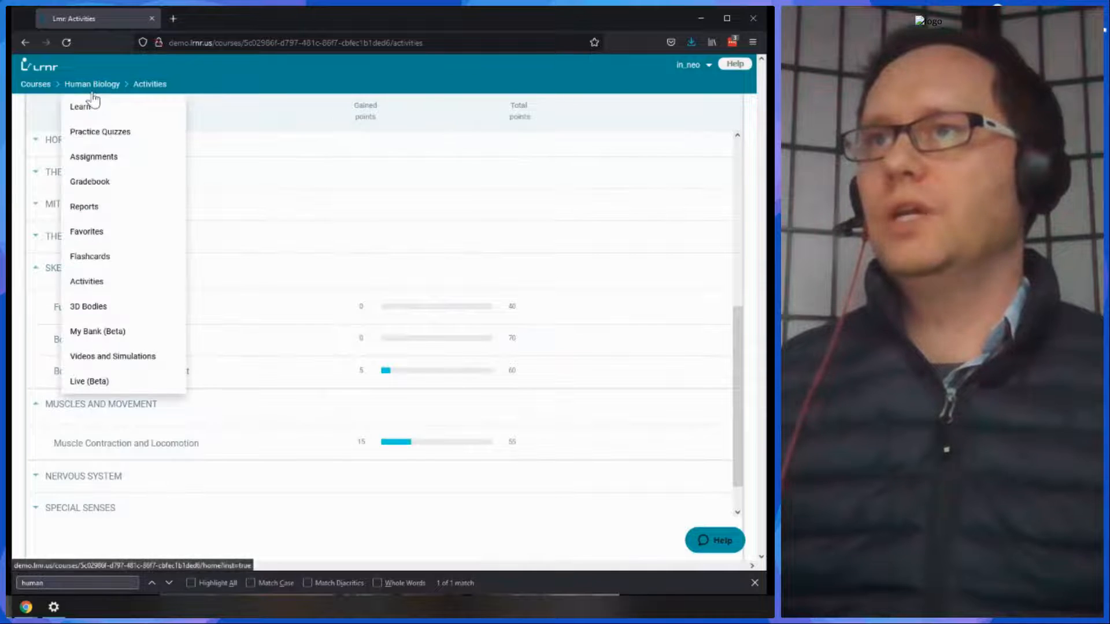
click(91, 282)
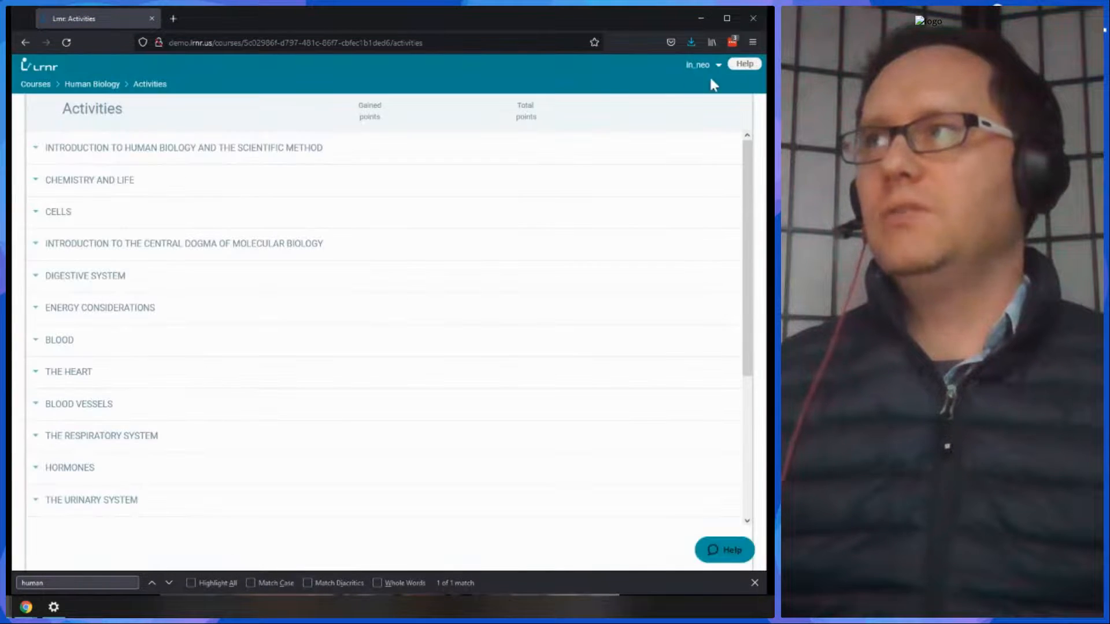
click(91, 85)
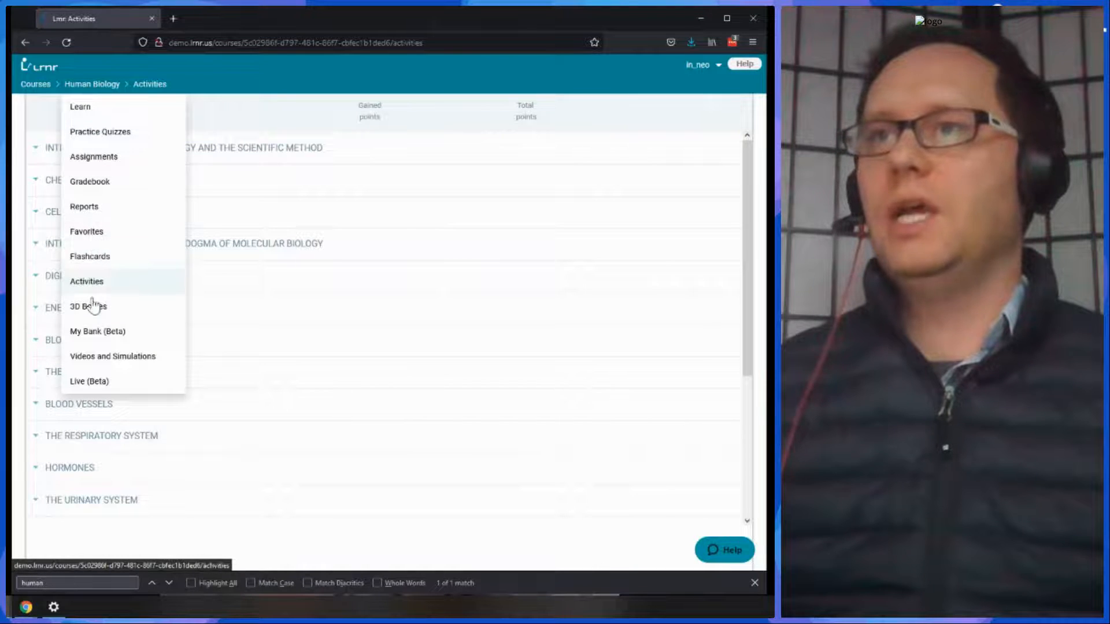
click(92, 306)
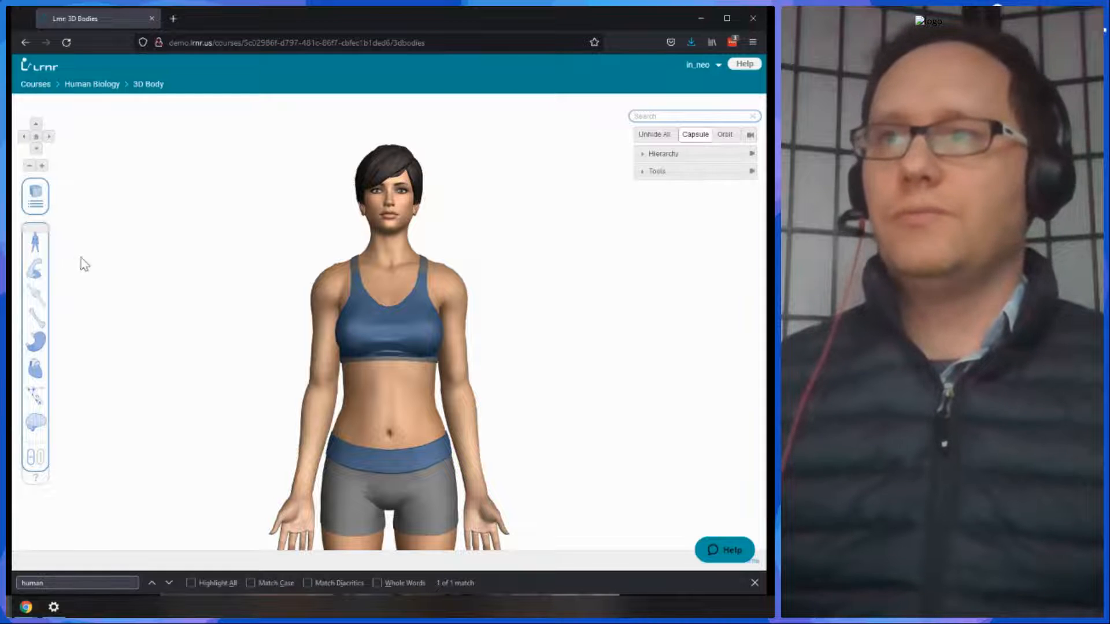
mouse_move(405, 356)
mouse_down()
mouse_move(316, 341)
mouse_move(400, 327)
mouse_move(394, 369)
mouse_up()
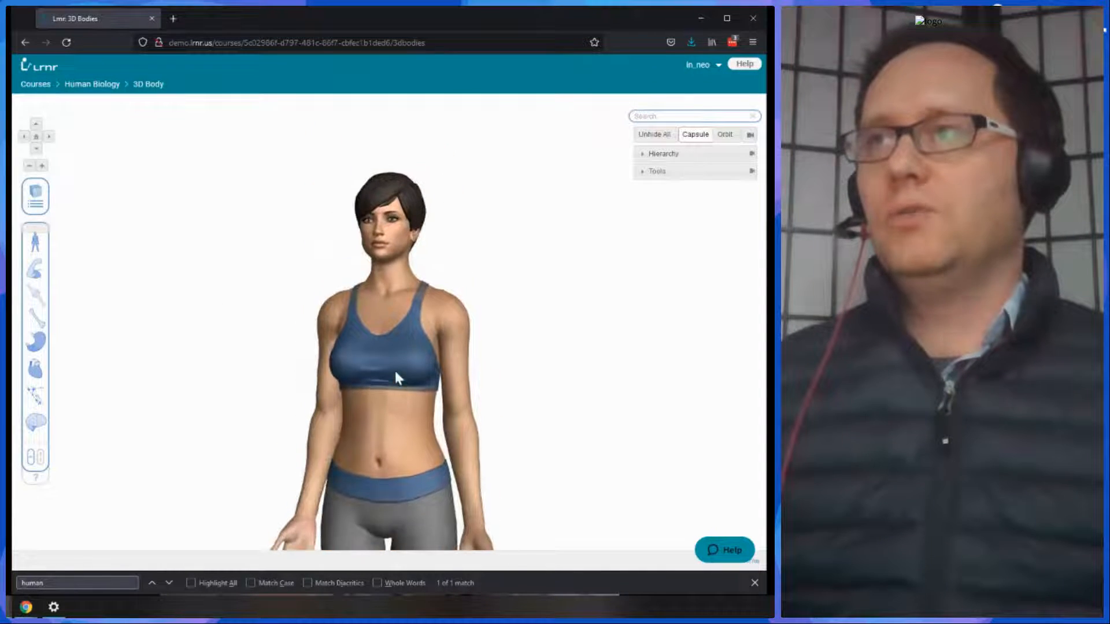
right_click(394, 335)
click(123, 257)
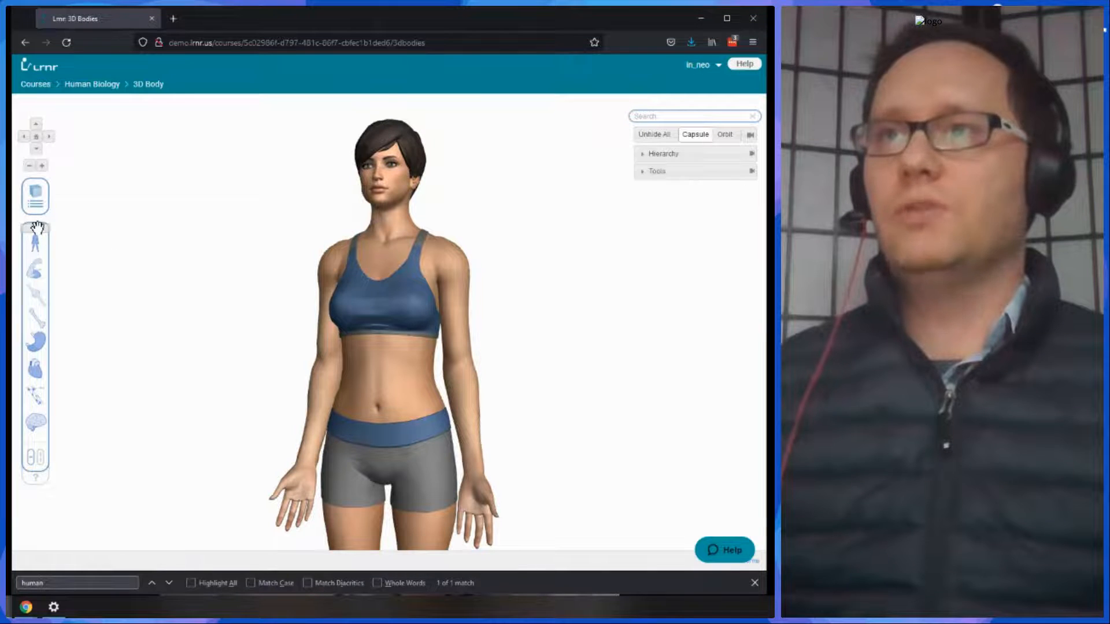
click(35, 240)
mouse_move(34, 240)
mouse_down()
mouse_move(43, 442)
mouse_move(35, 232)
mouse_up()
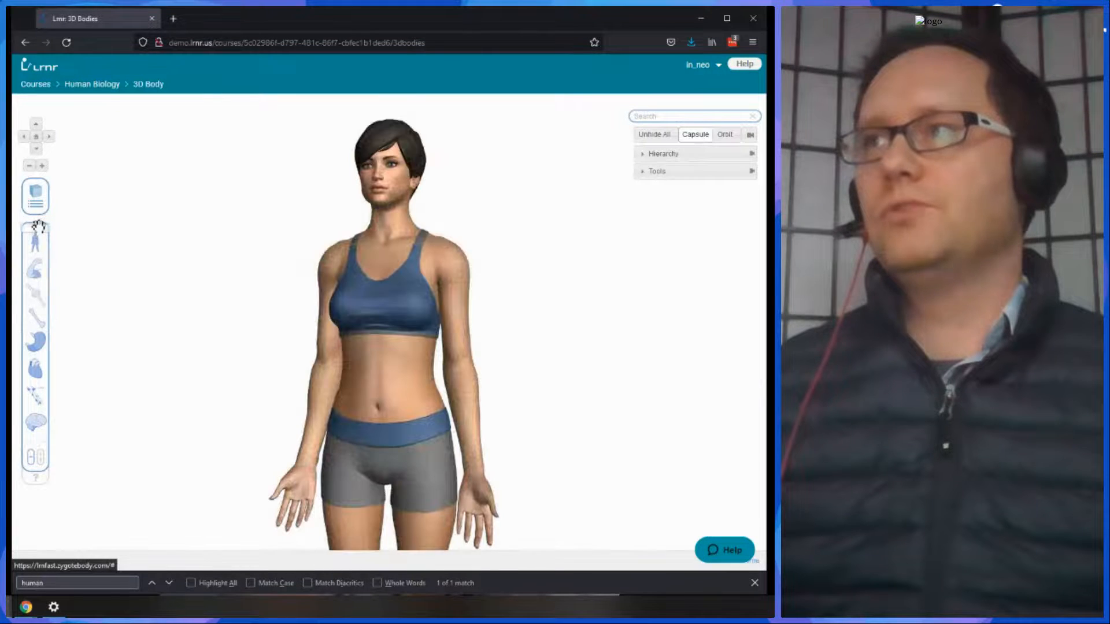
- Expand the body model's Hierarchy, hide skin_system to view the anatomy underneath, and show it again
click(644, 155)
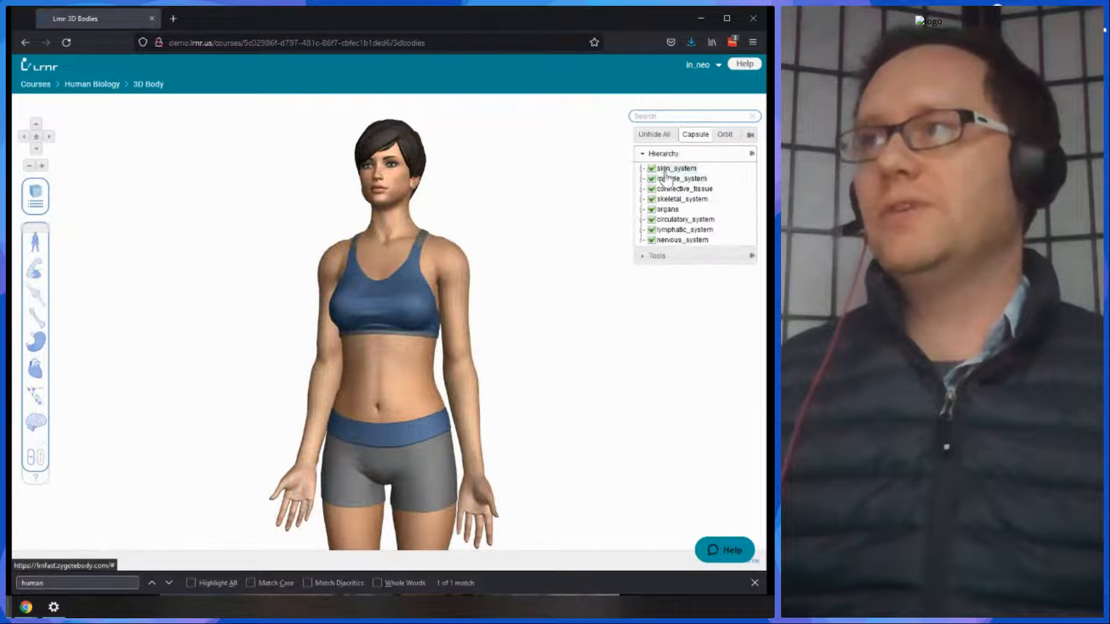
click(651, 169)
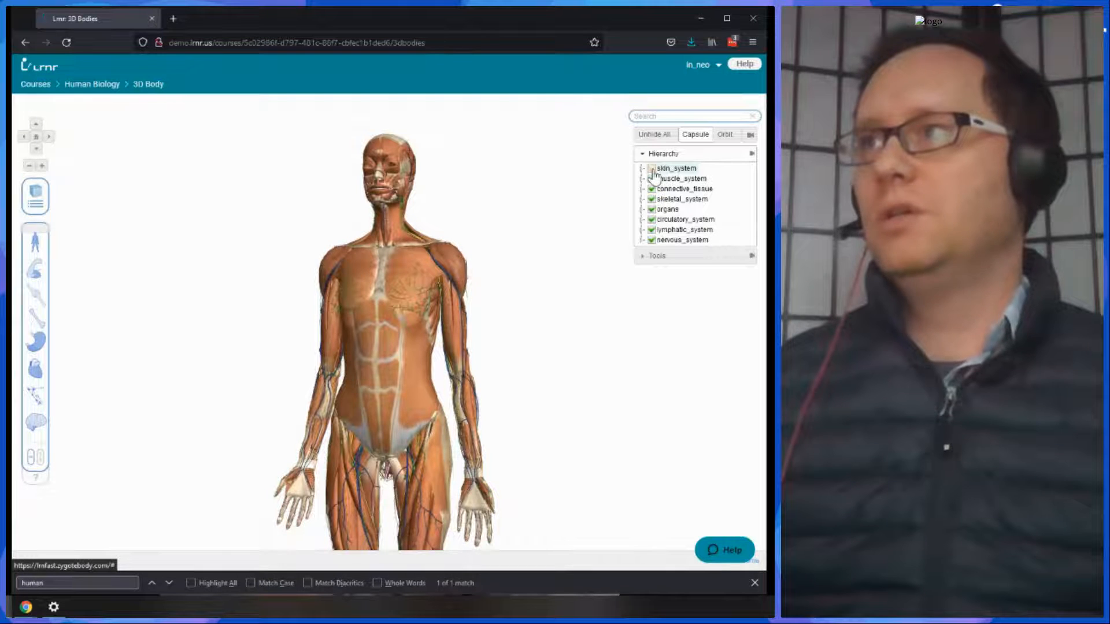
click(652, 169)
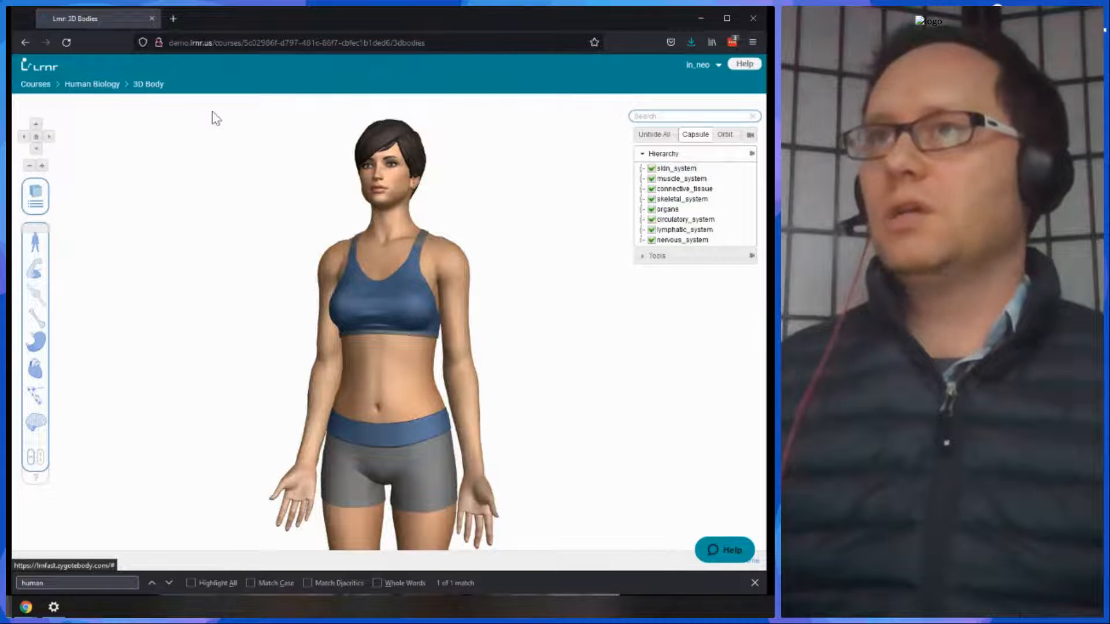
- Go to the course's Reports and view the student's entry in the Overview Report for Demo_Section: HBIO-2020
click(92, 85)
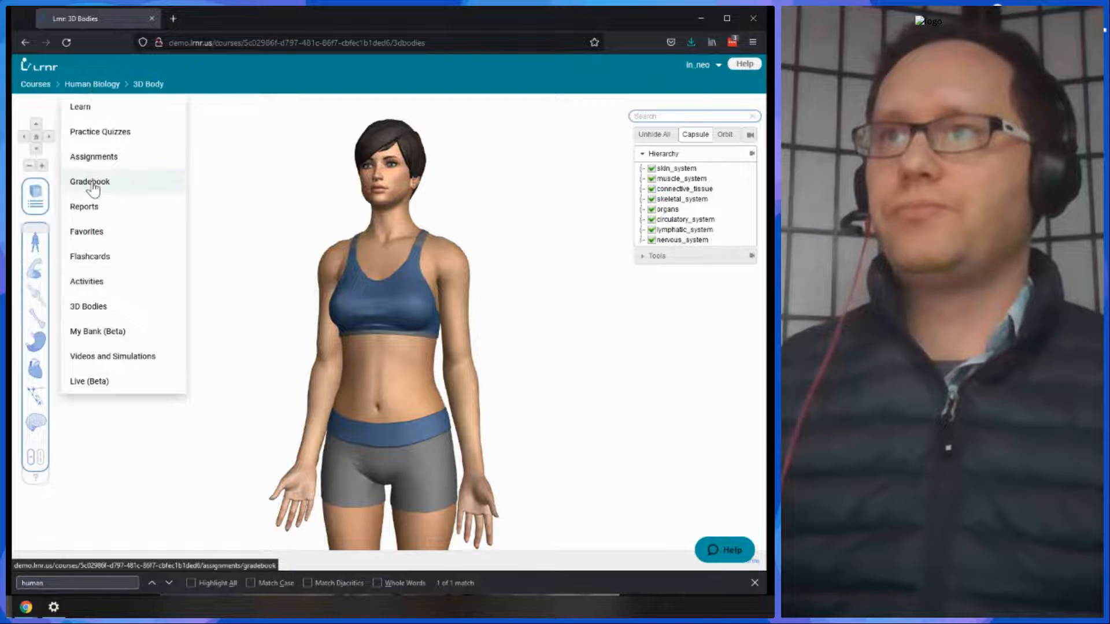
click(93, 210)
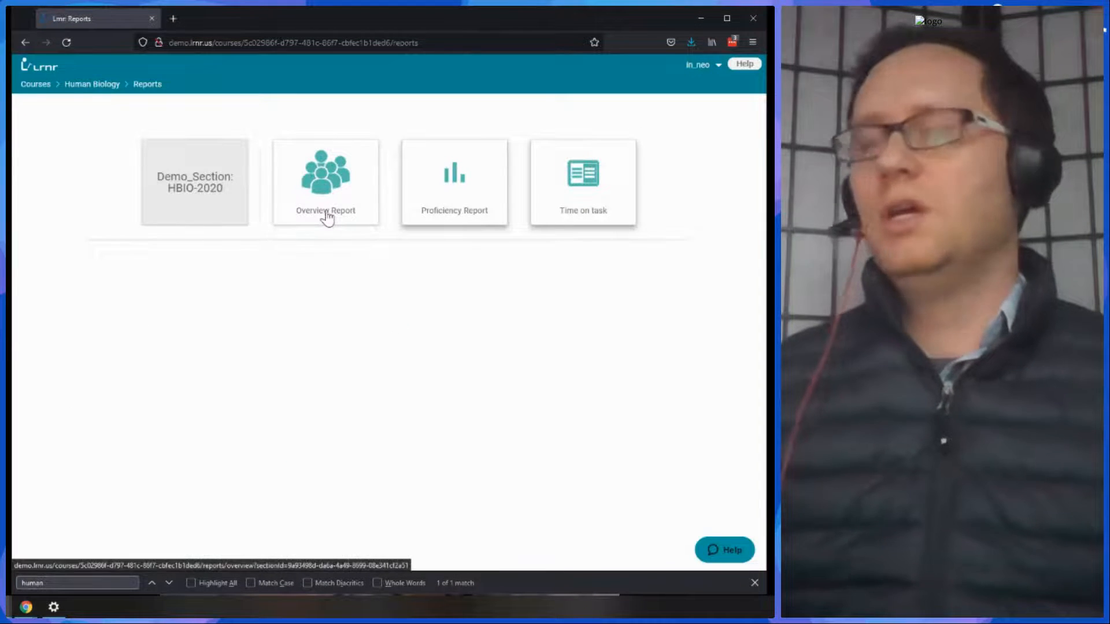
click(326, 218)
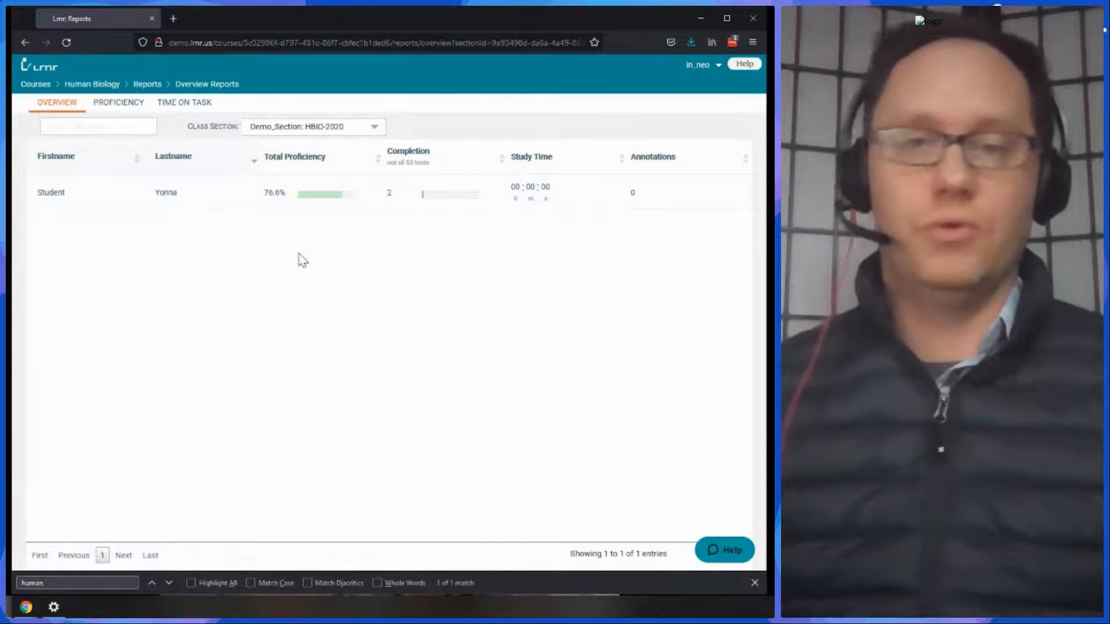
mouse_move(179, 199)
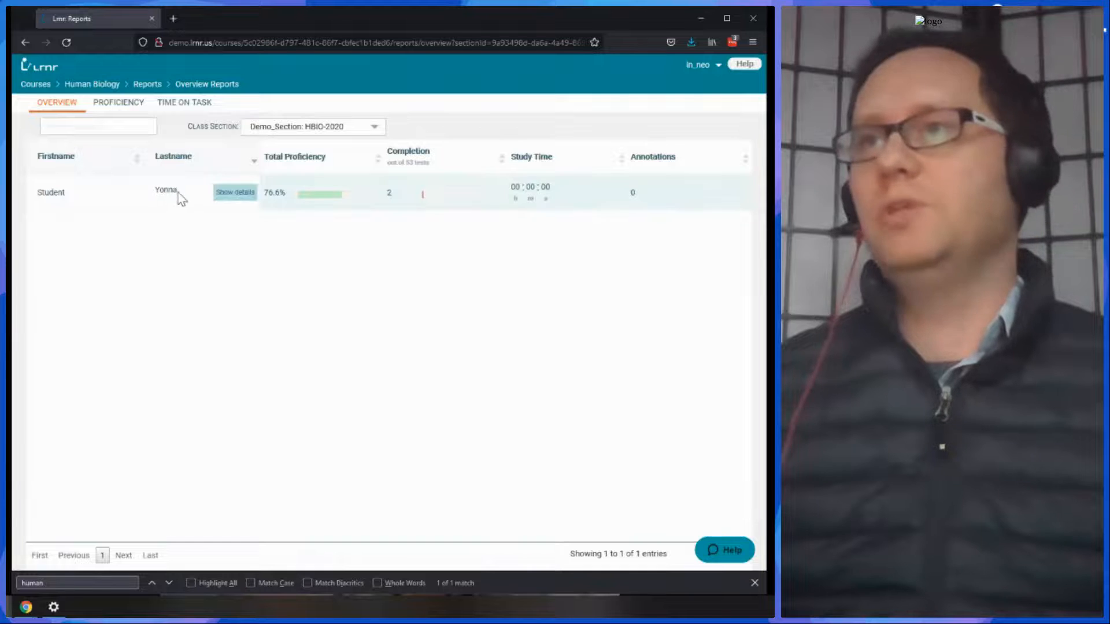
- Open the student's detailed report and review the Activity Timeline results for The Building Blocks of Molecules and Structural Organization of the Human Body
click(235, 195)
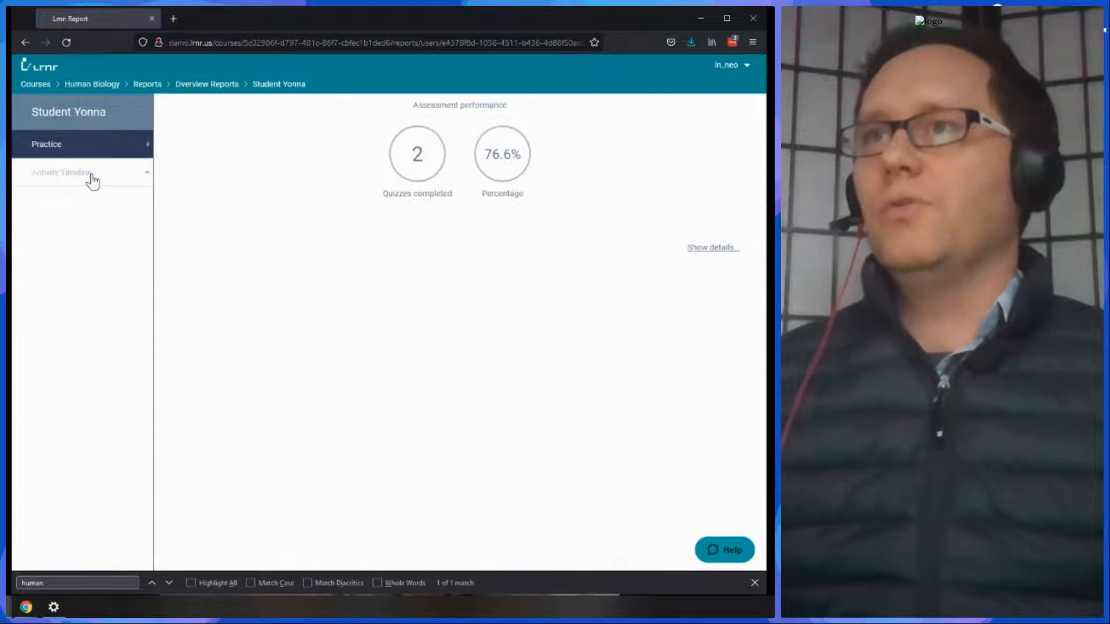
click(92, 175)
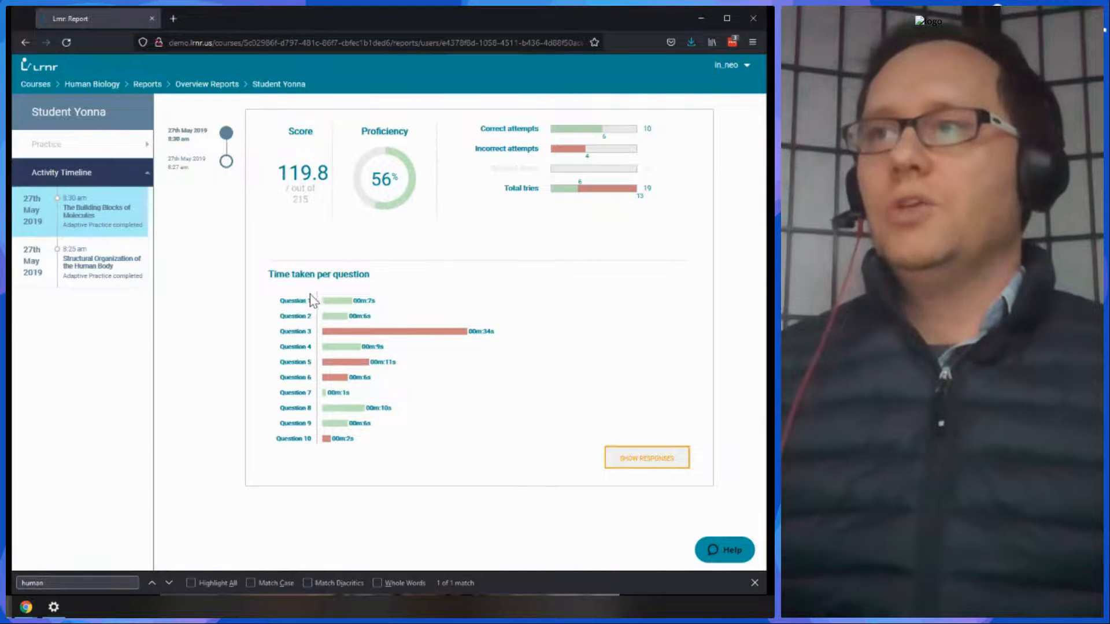
mouse_move(410, 194)
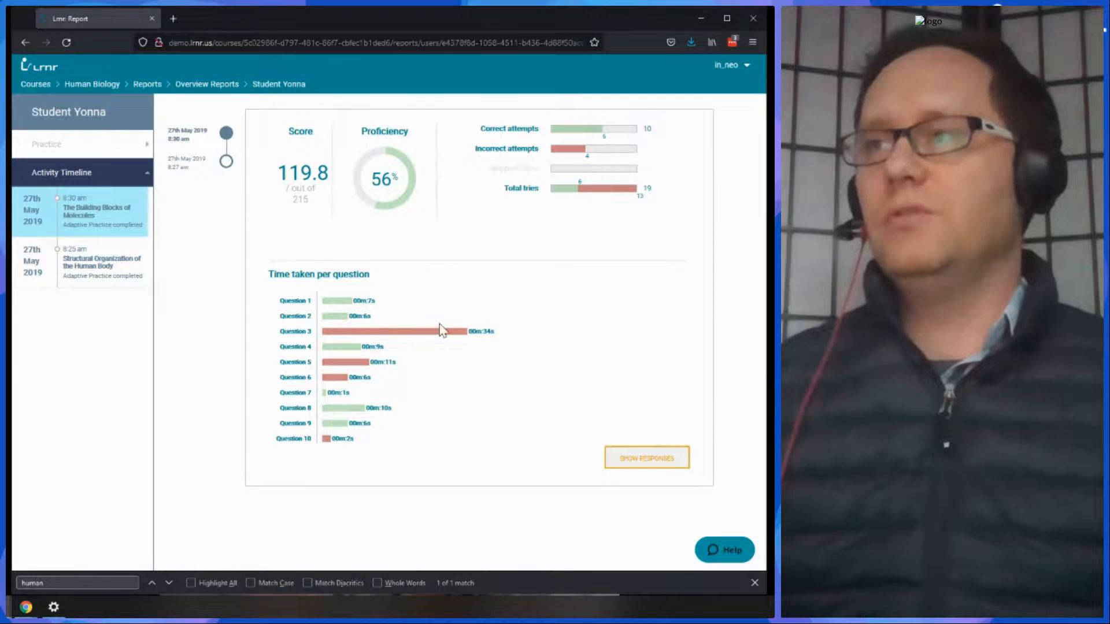
click(106, 271)
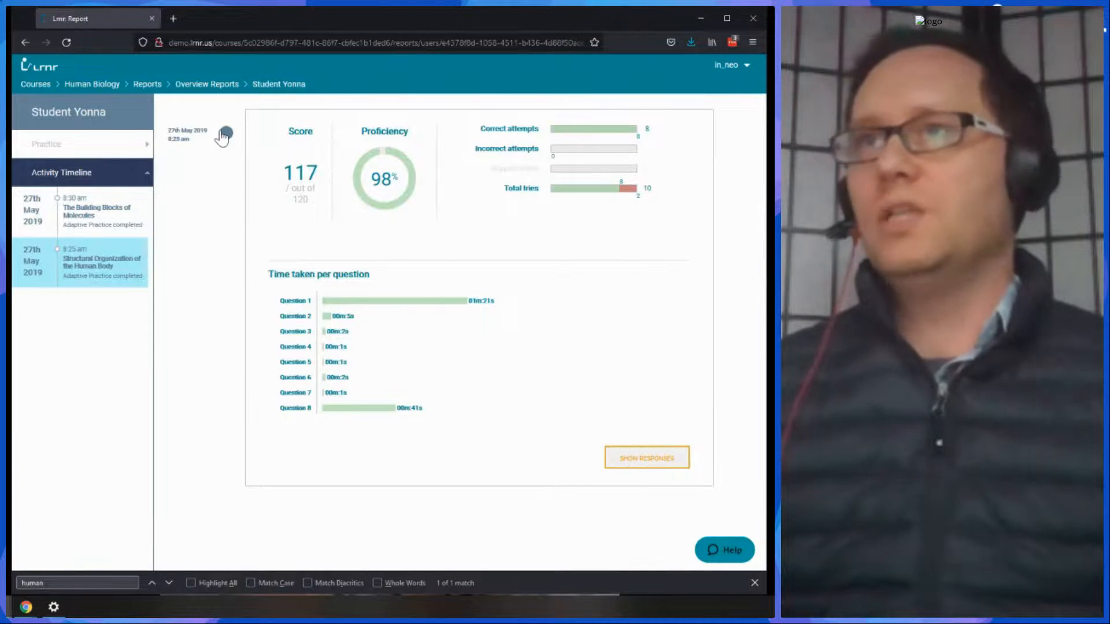
- Return to the course's Reports page and bring up the list of Human Biology course sections
click(147, 85)
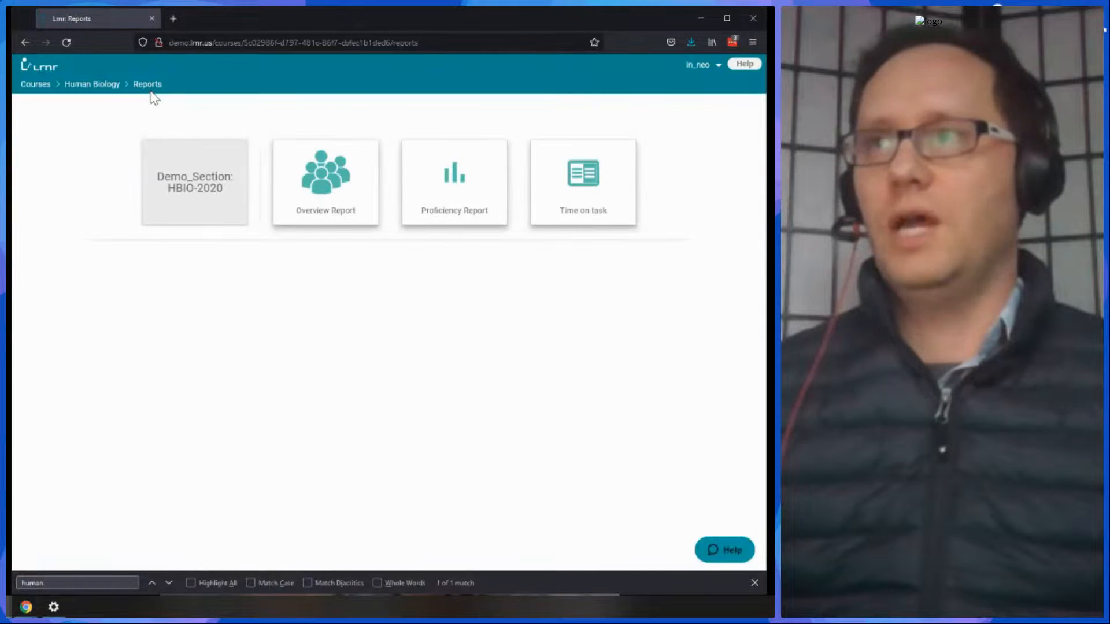
mouse_move(108, 89)
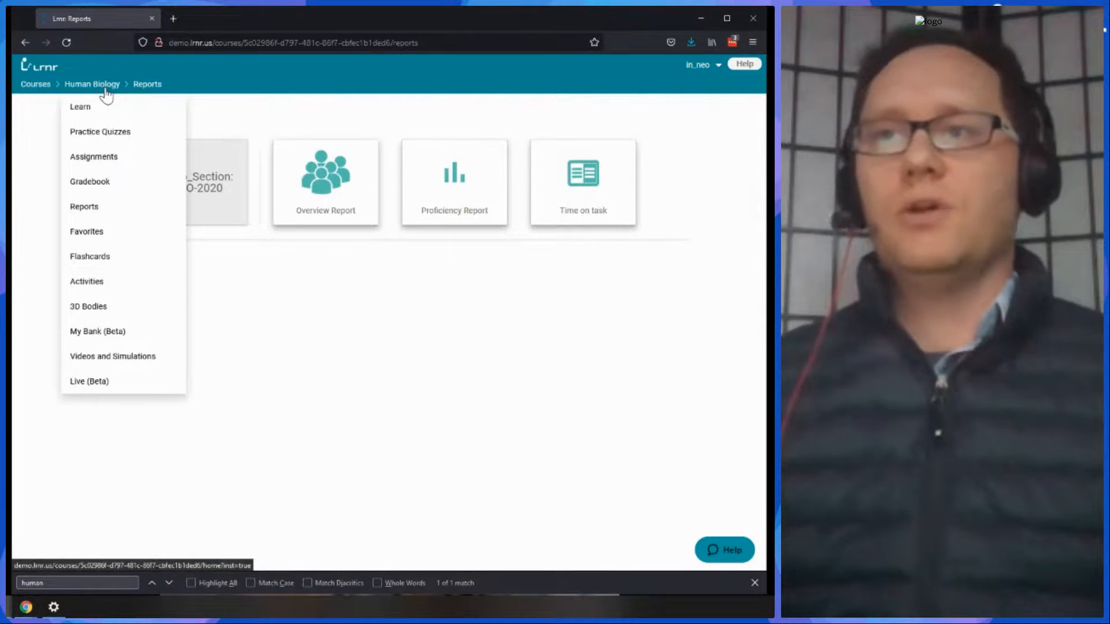